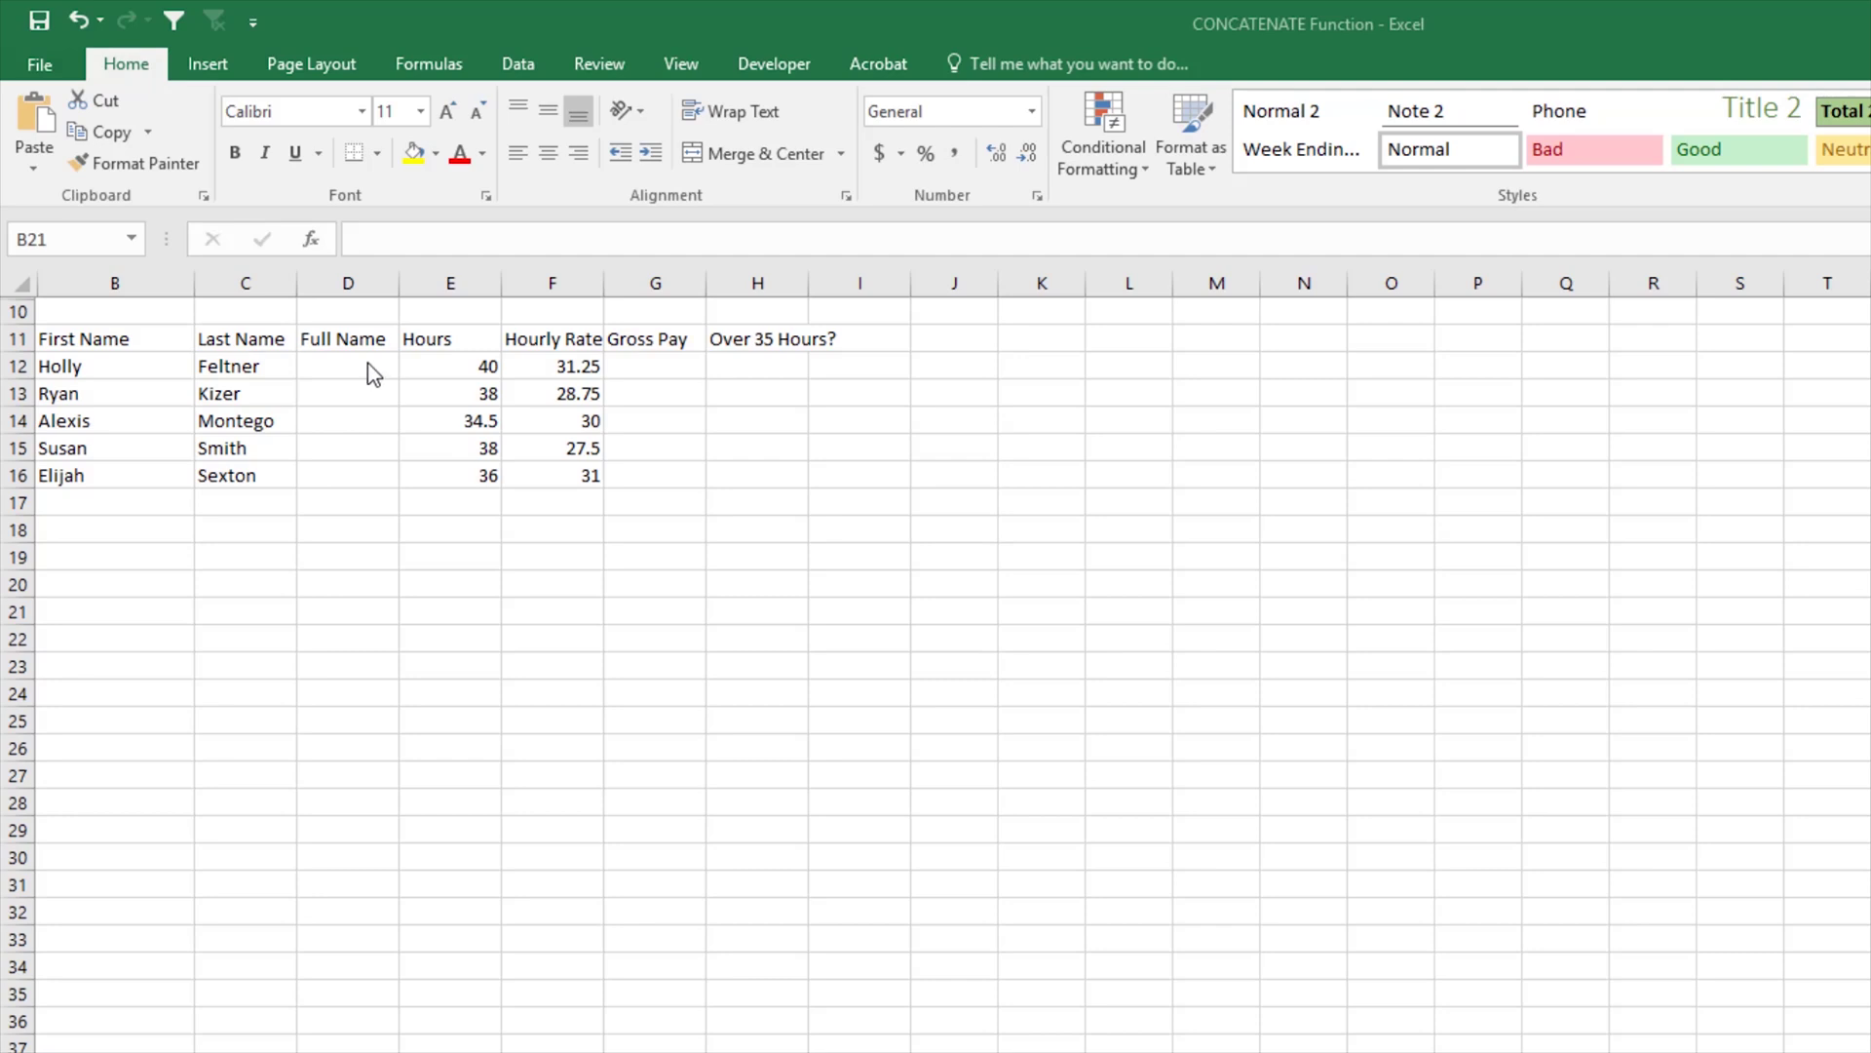
# Step: Start a function in D12 and search the Insert Function list for 'concatenate'
pyautogui.click(340, 363)
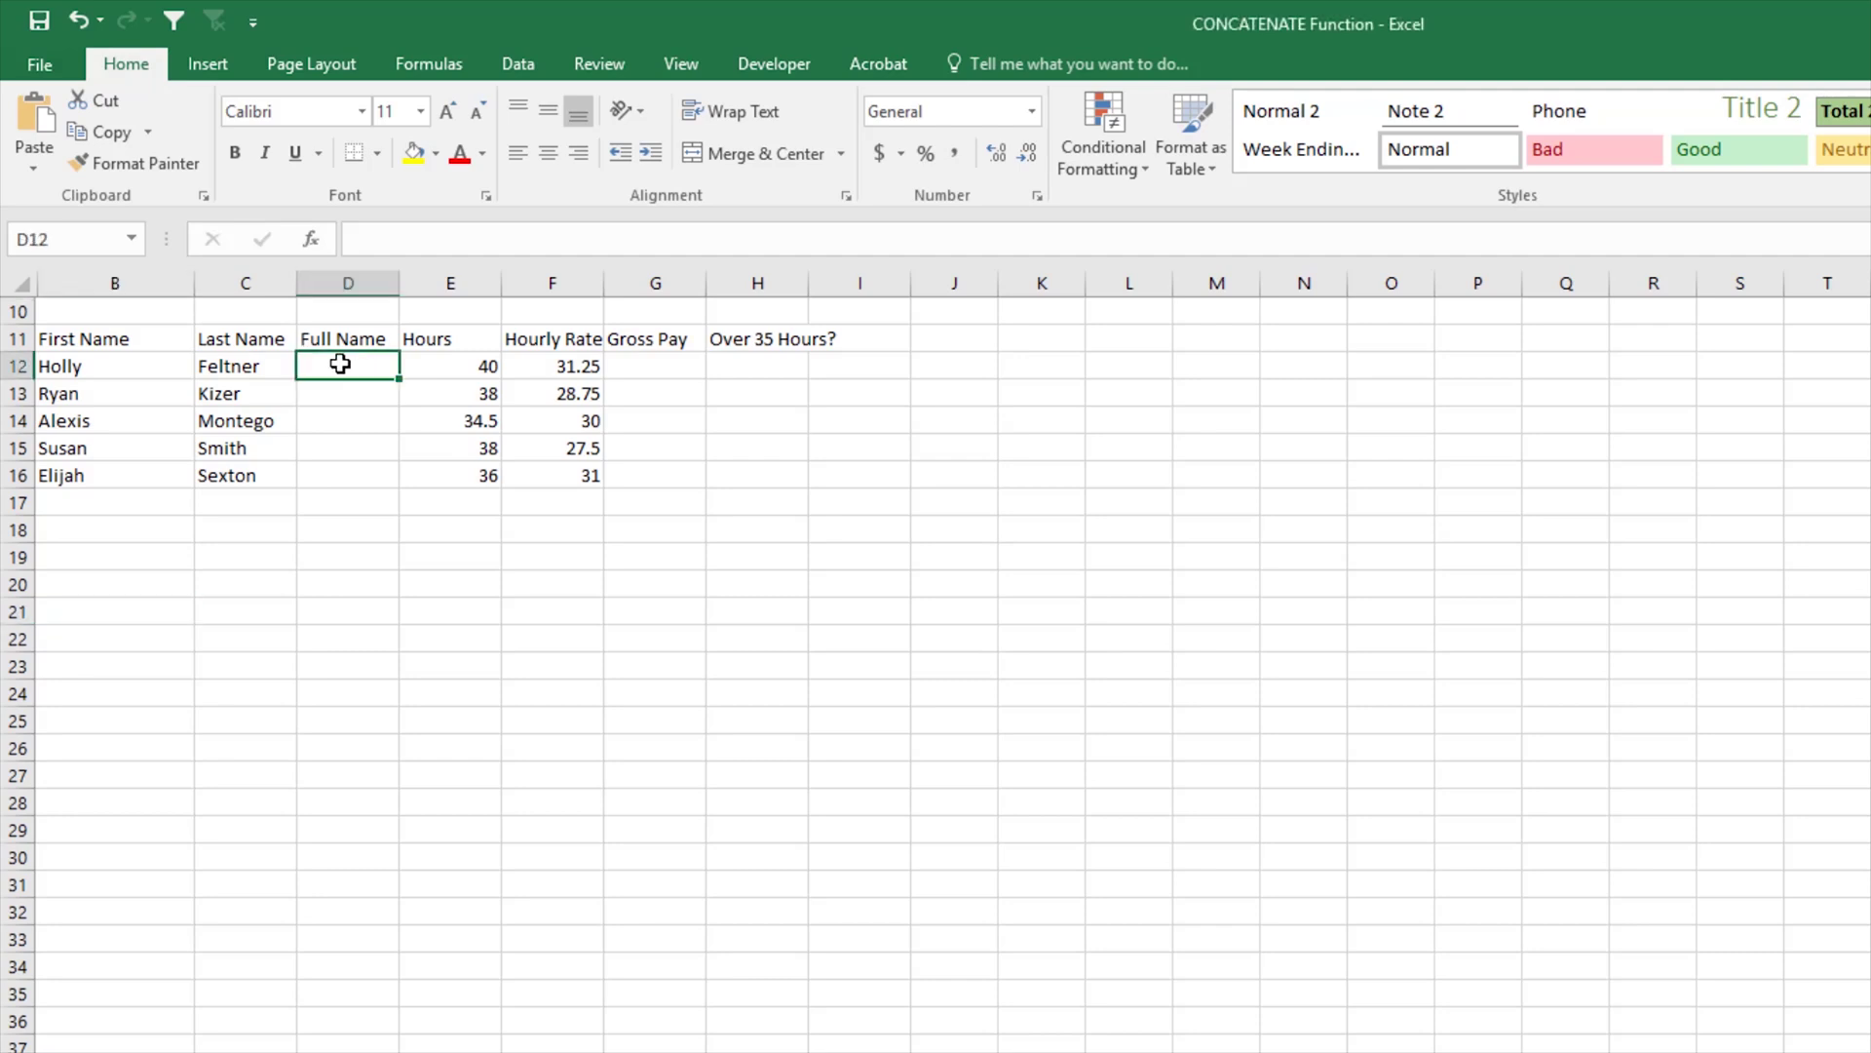
pyautogui.click(320, 244)
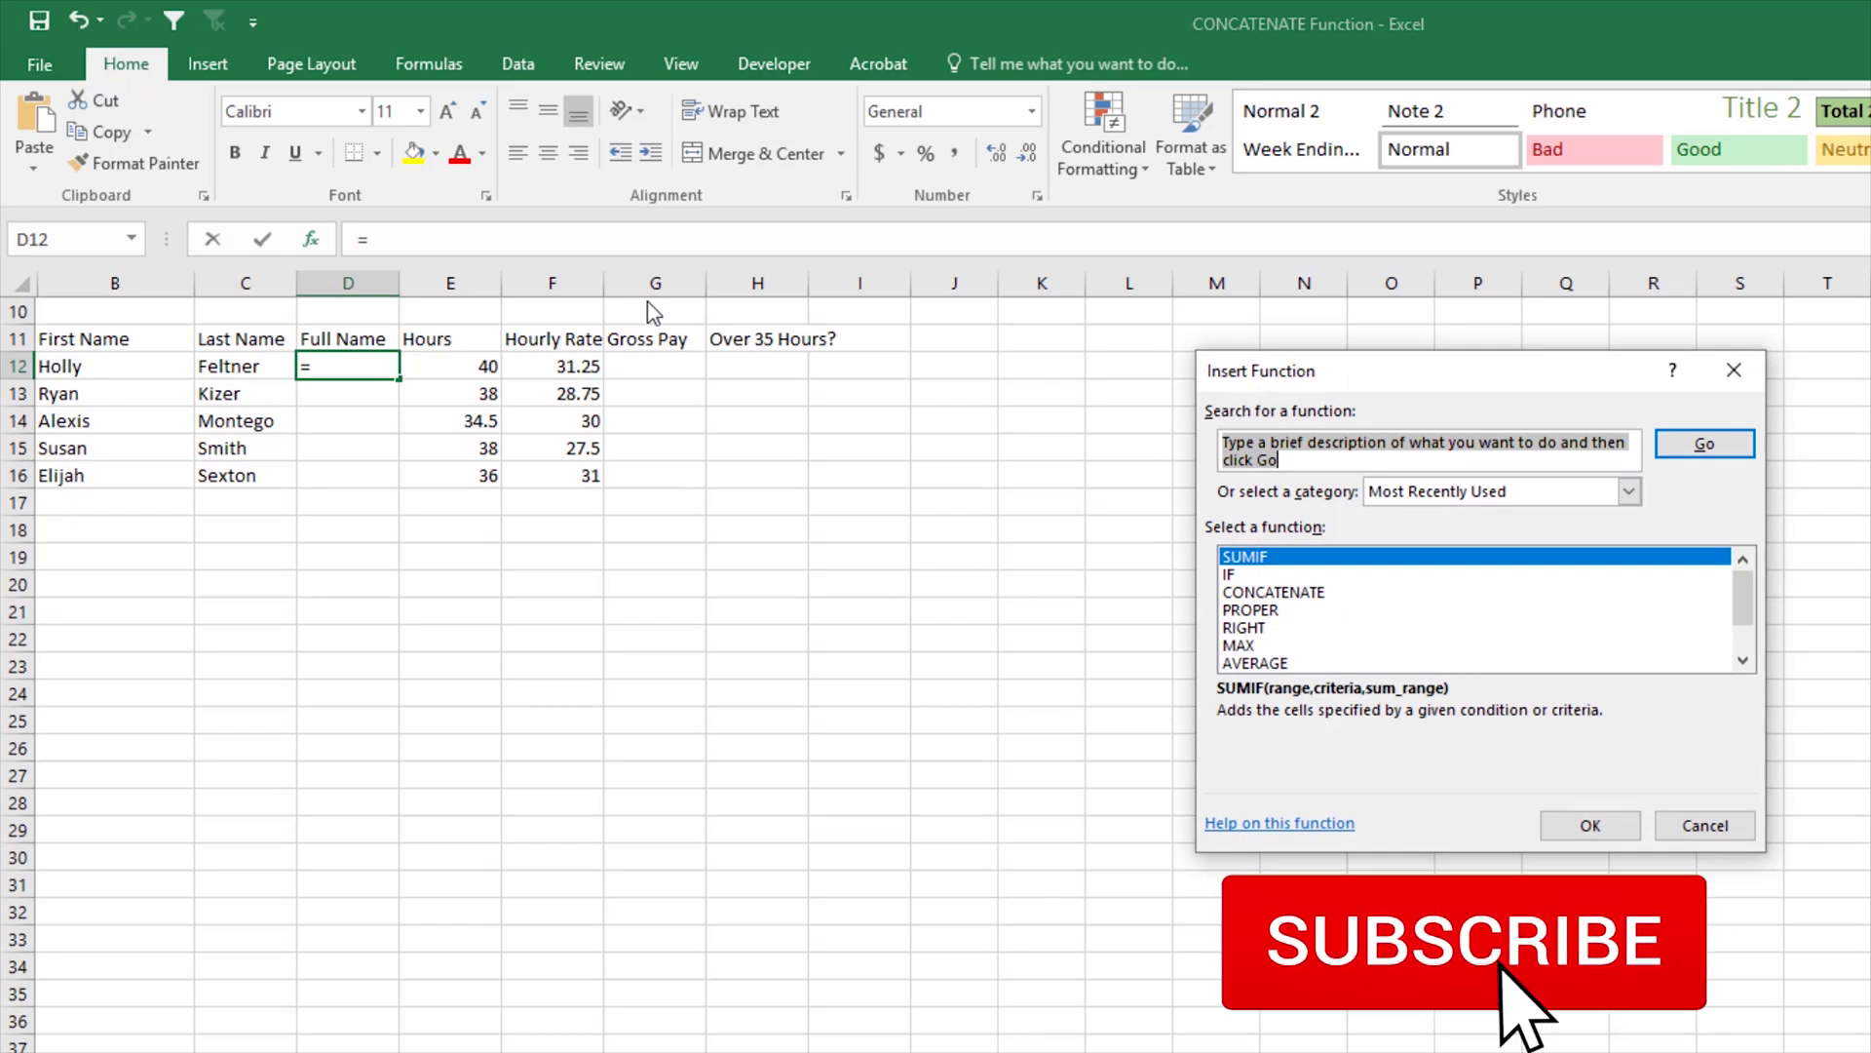
pyautogui.write('concatenate')
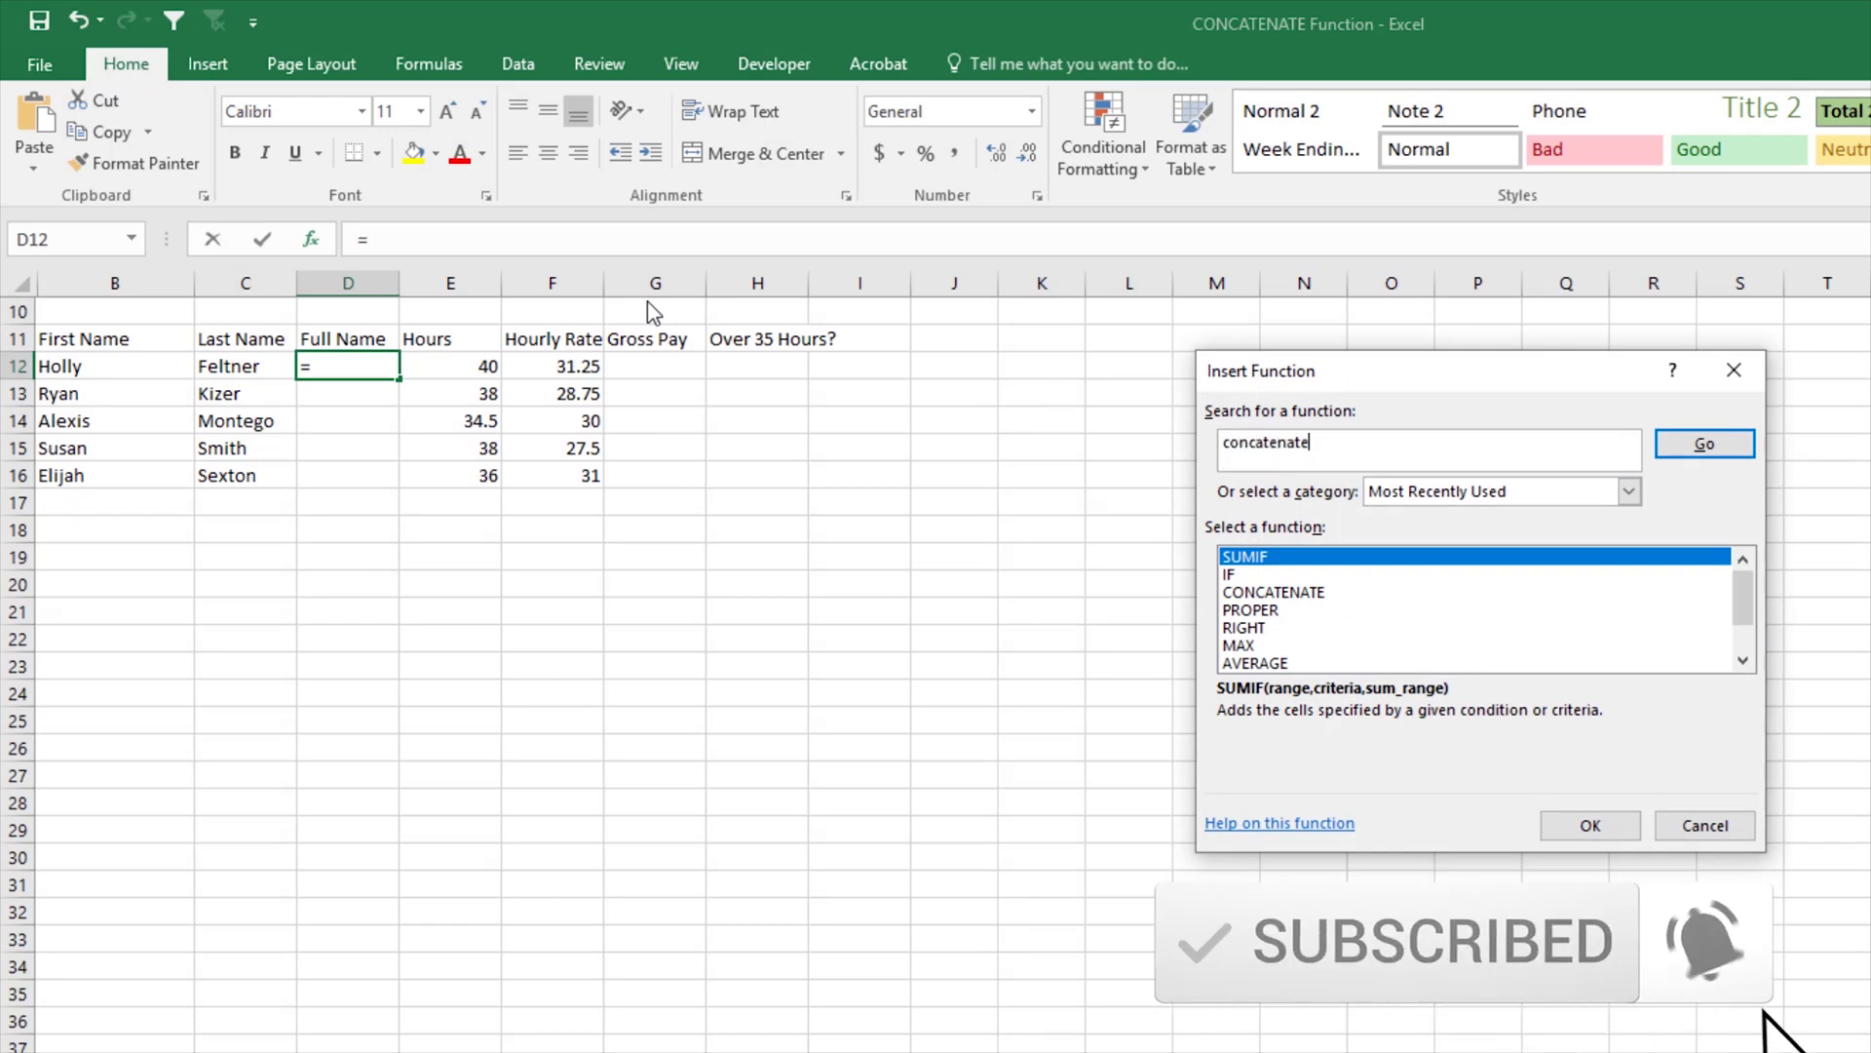
pyautogui.press('Return')
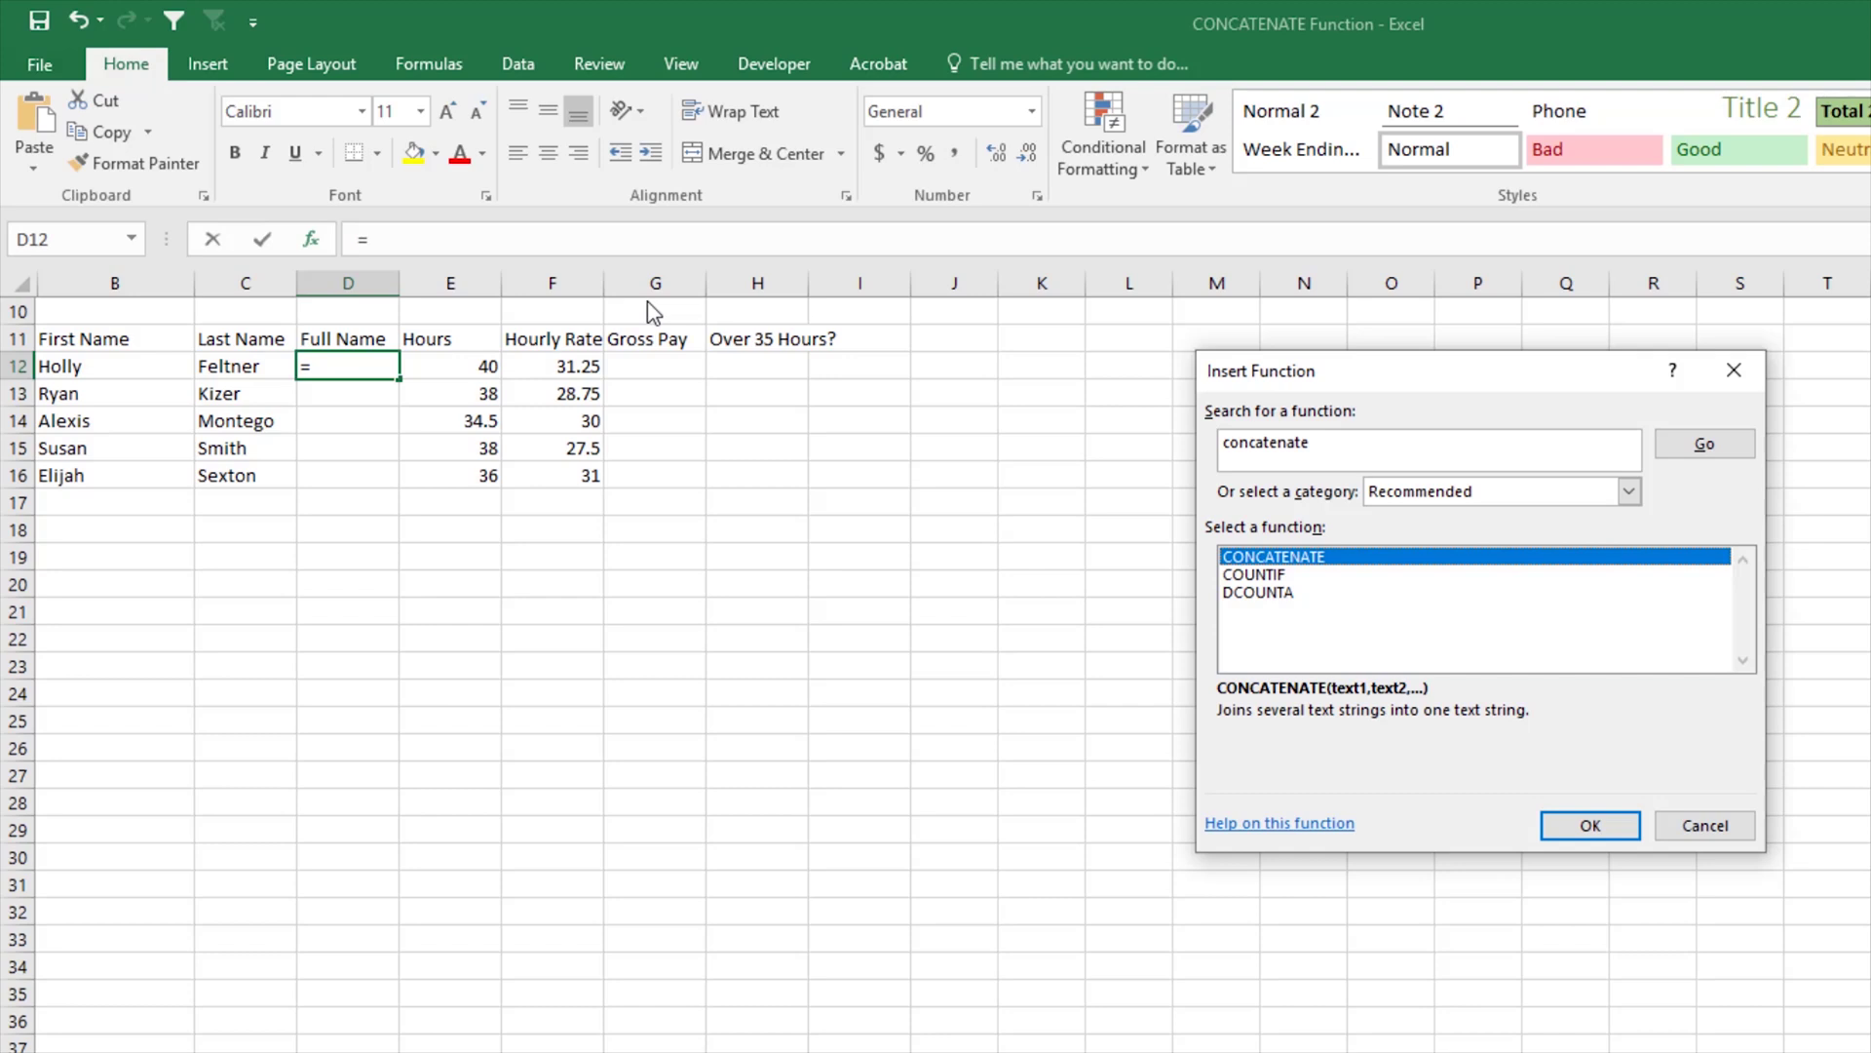
# Step: Give D12's CONCATENATE the arguments B12, a space " ", and C12
pyautogui.click(1583, 829)
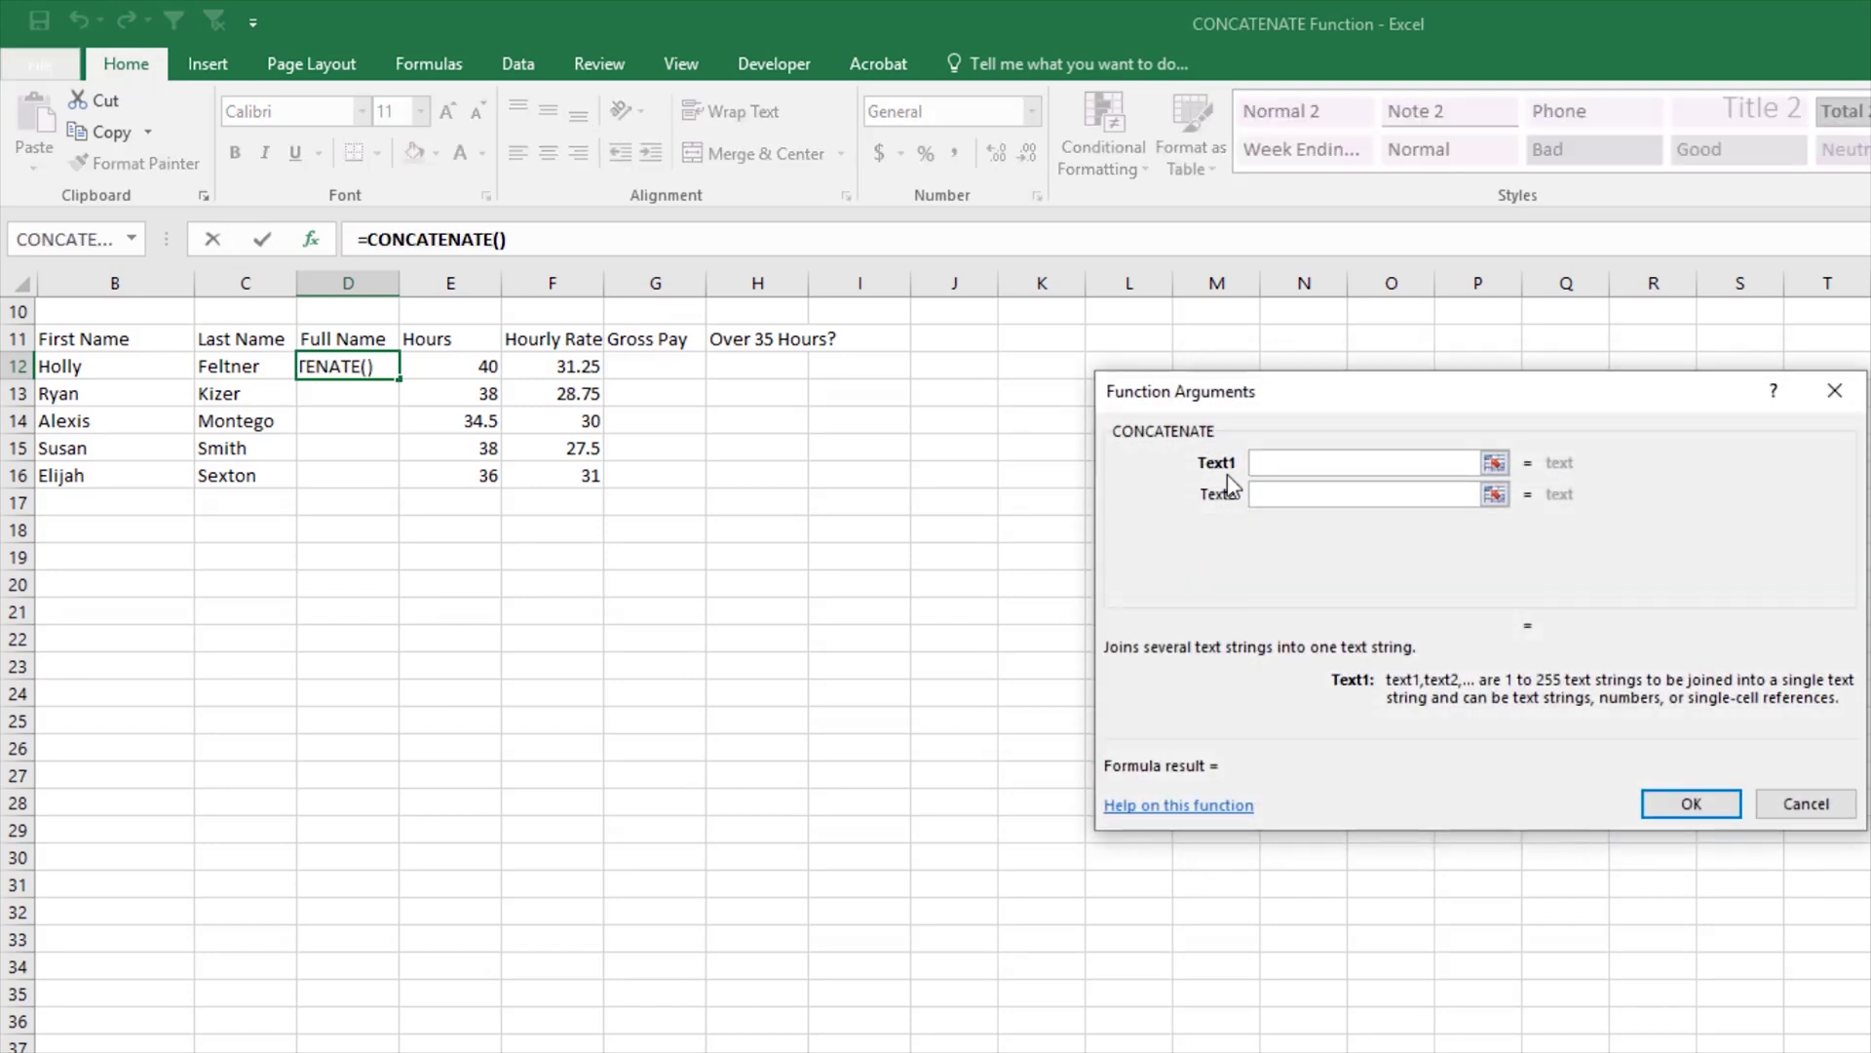
pyautogui.click(96, 374)
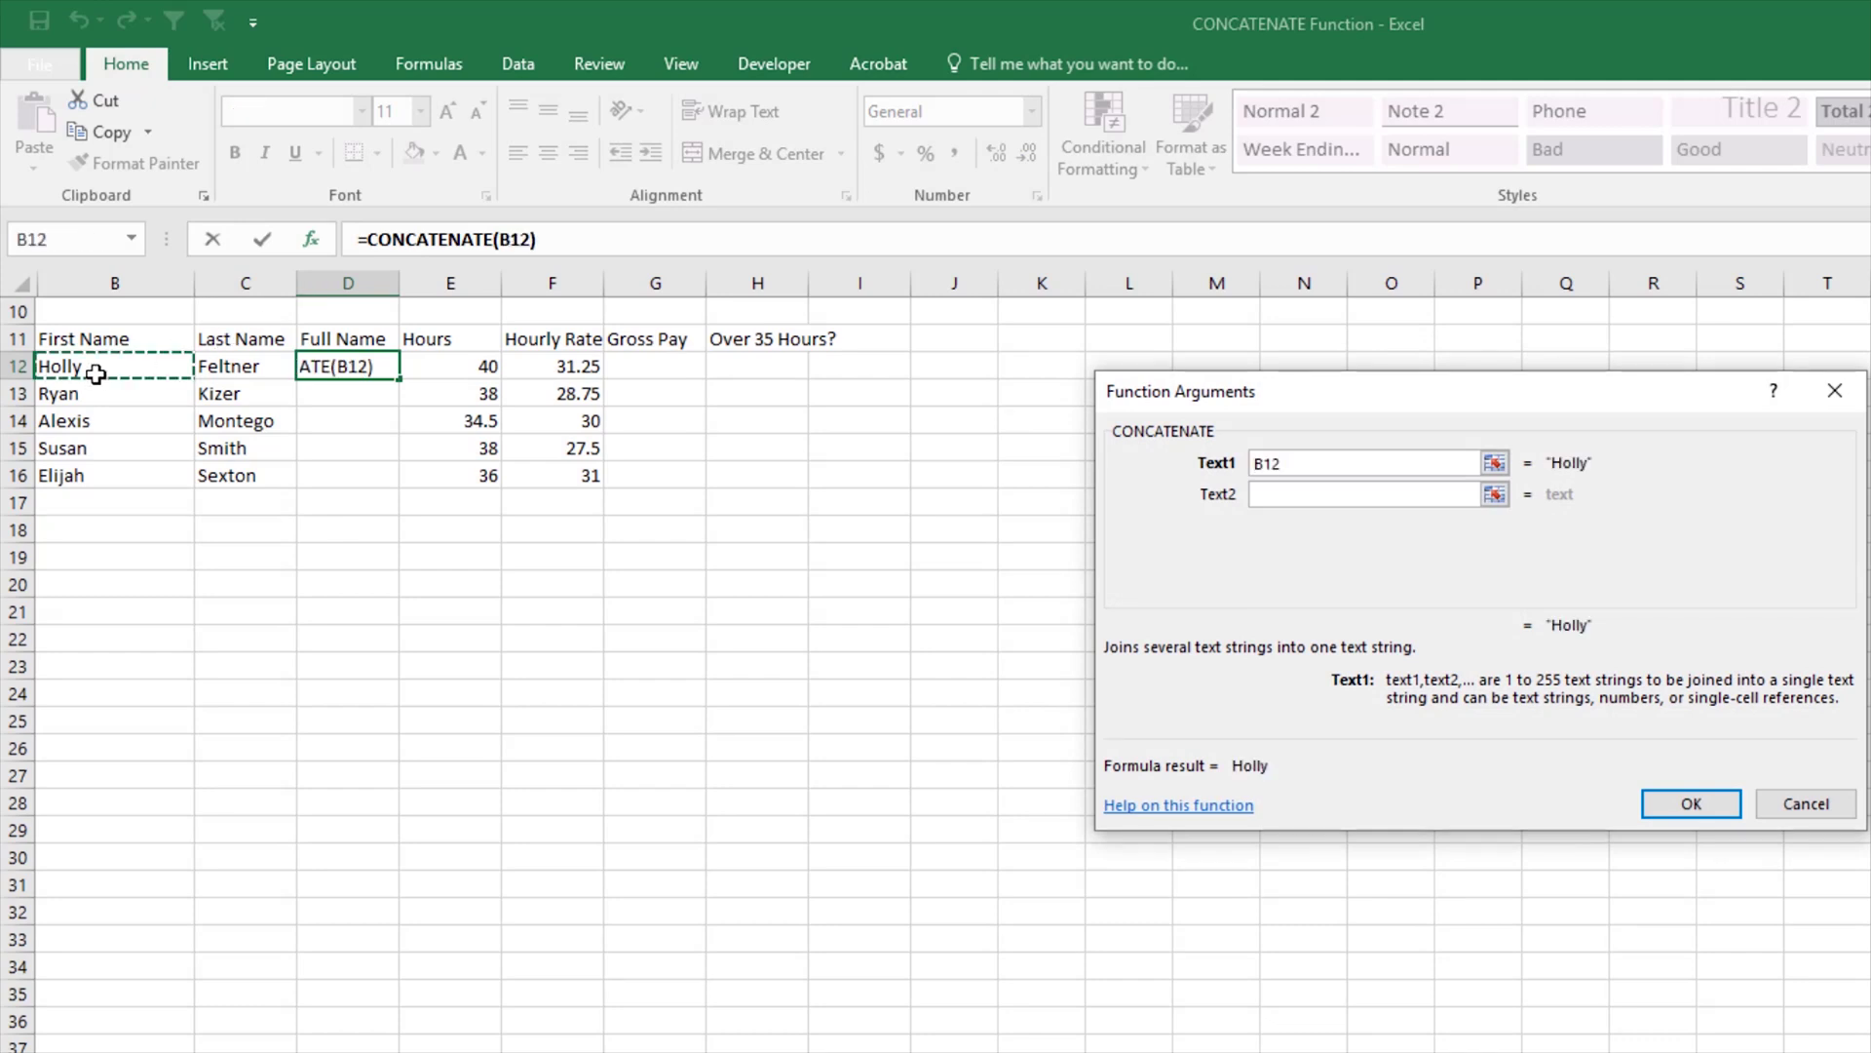
pyautogui.press('Tab')
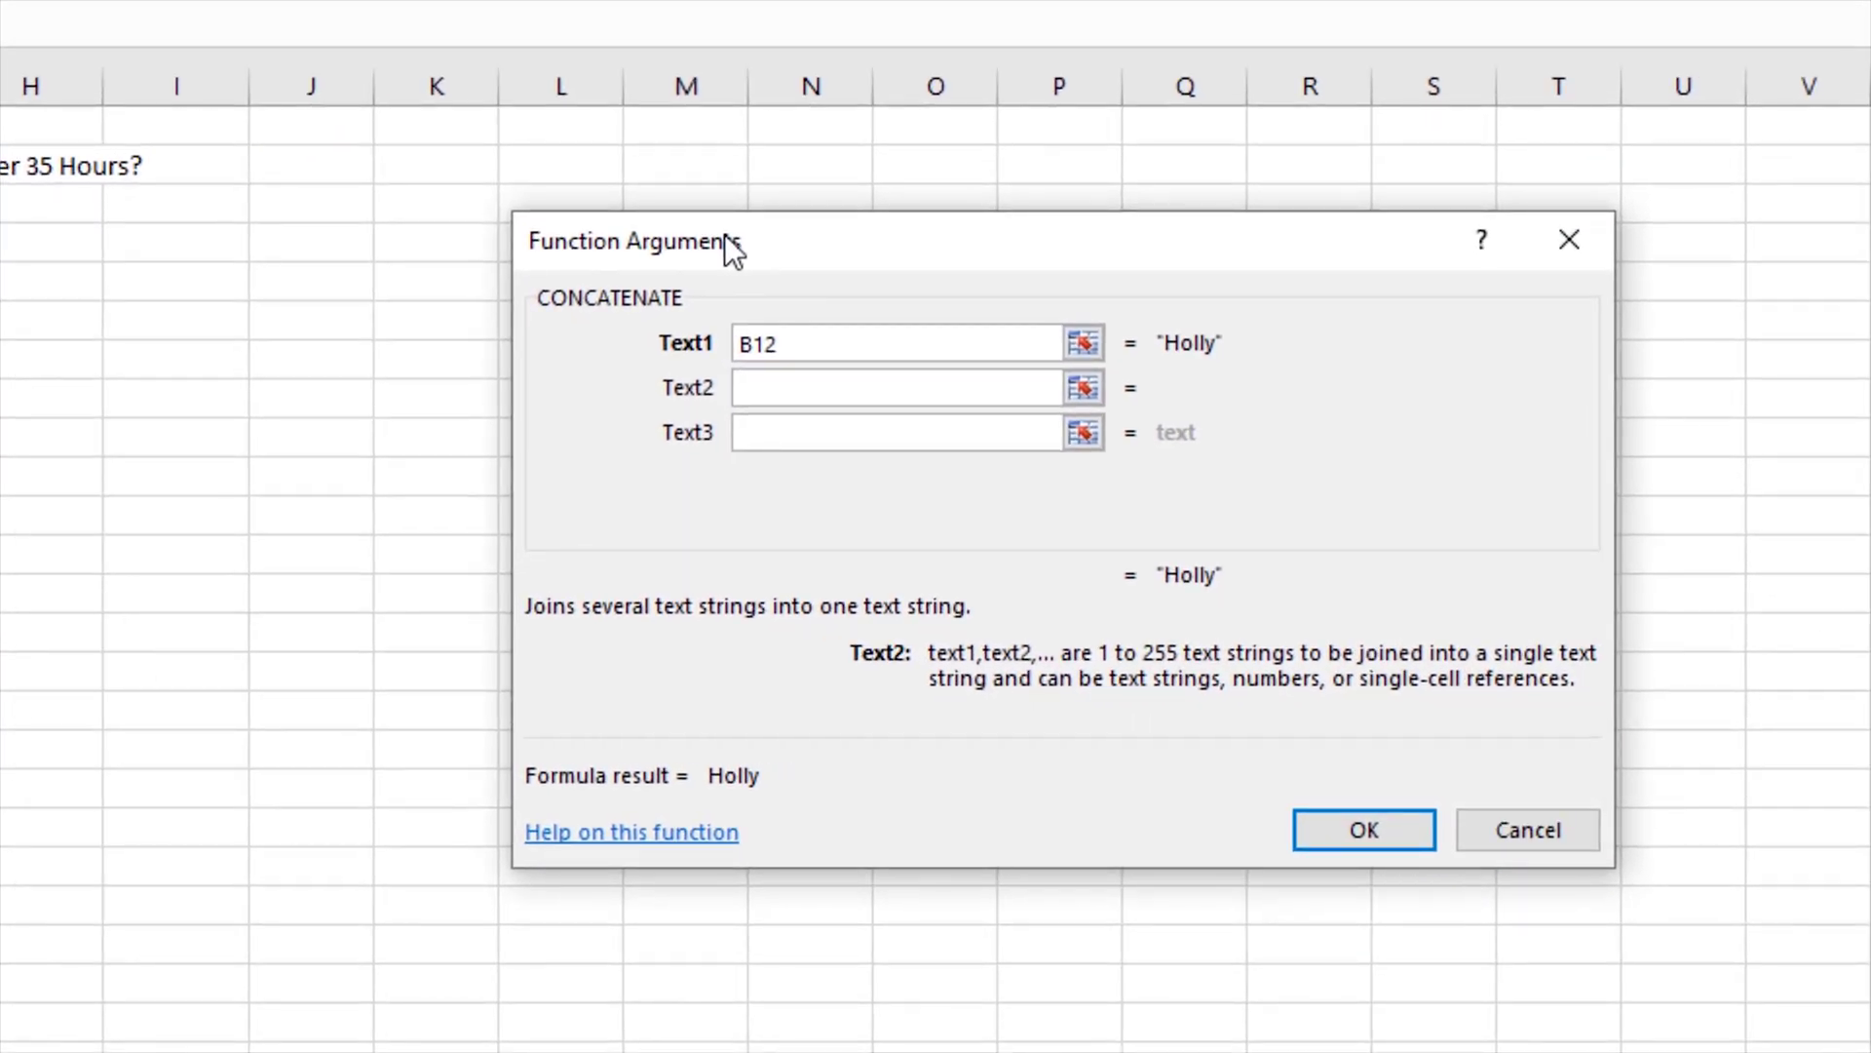
pyautogui.write('" "')
pyautogui.press('Tab')
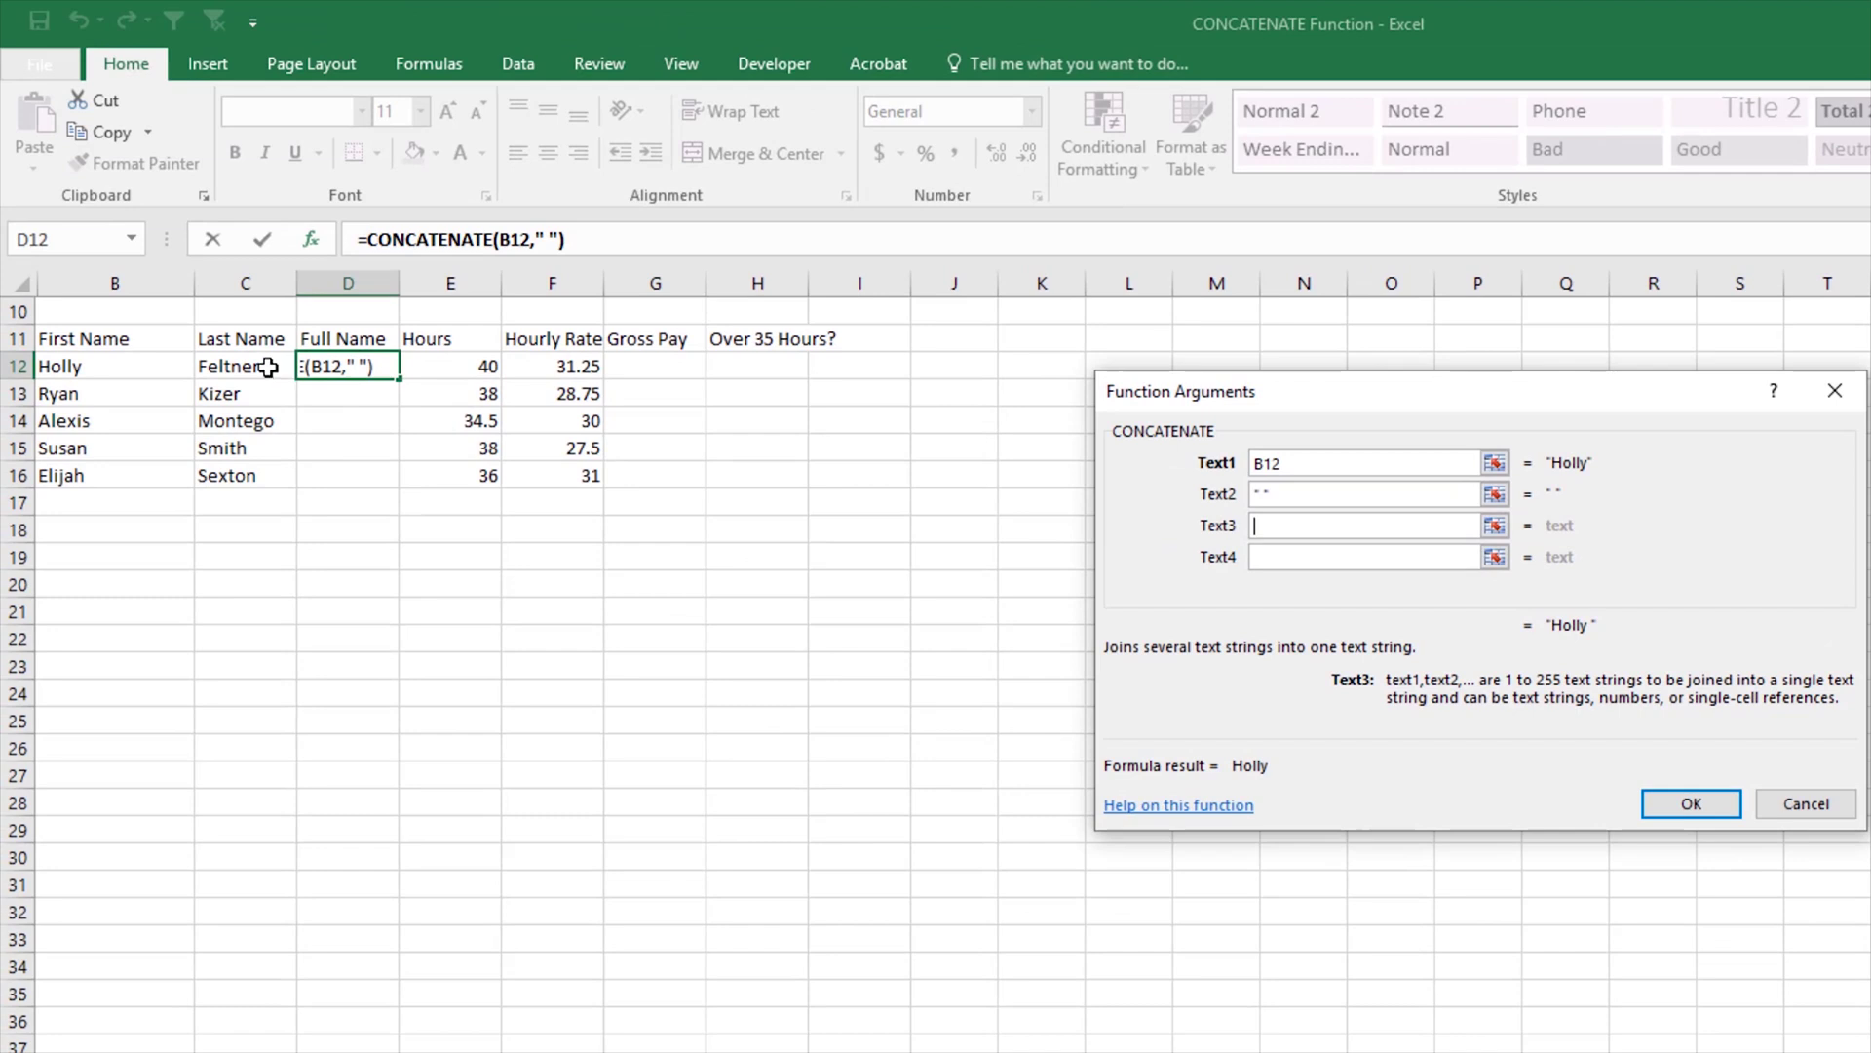
pyautogui.click(268, 367)
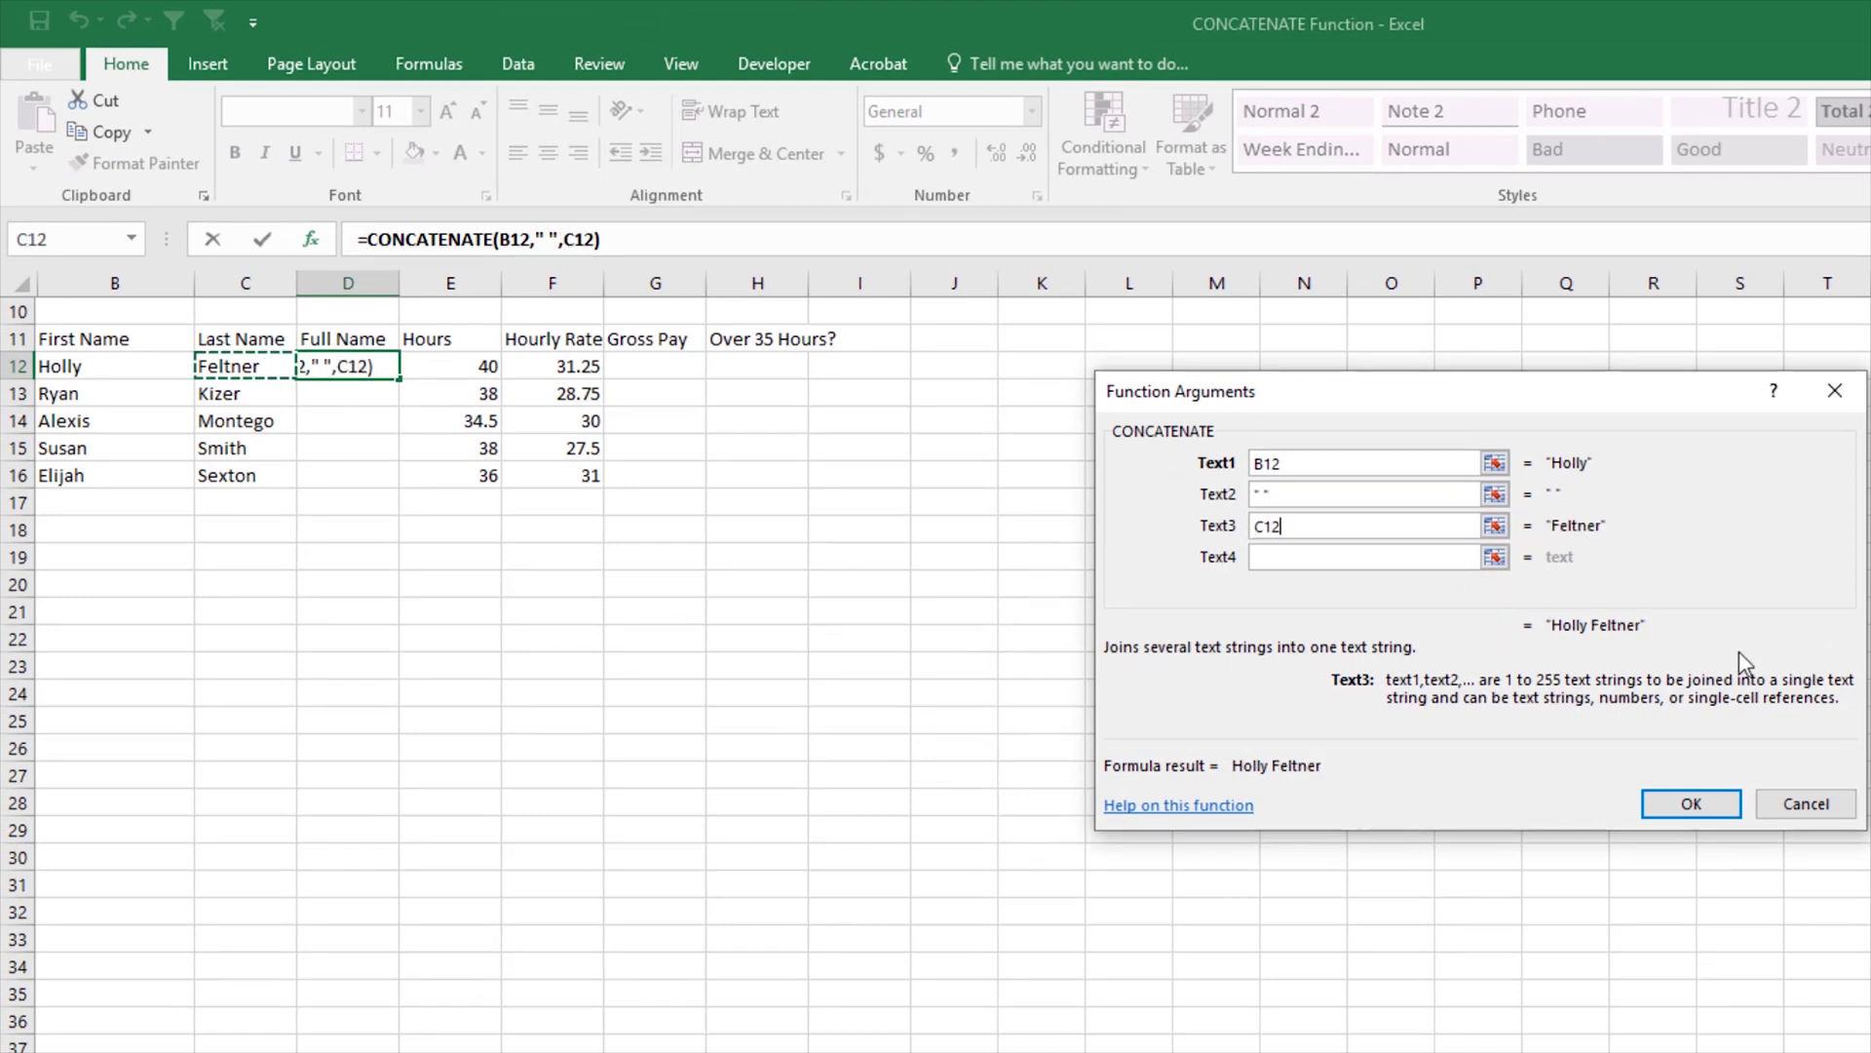
# Step: Widen column D, change D12's separator to ' - ', and fill the formula down to D16
pyautogui.click(1704, 809)
pyautogui.moveTo(399, 281); pyautogui.dragTo(445, 278)
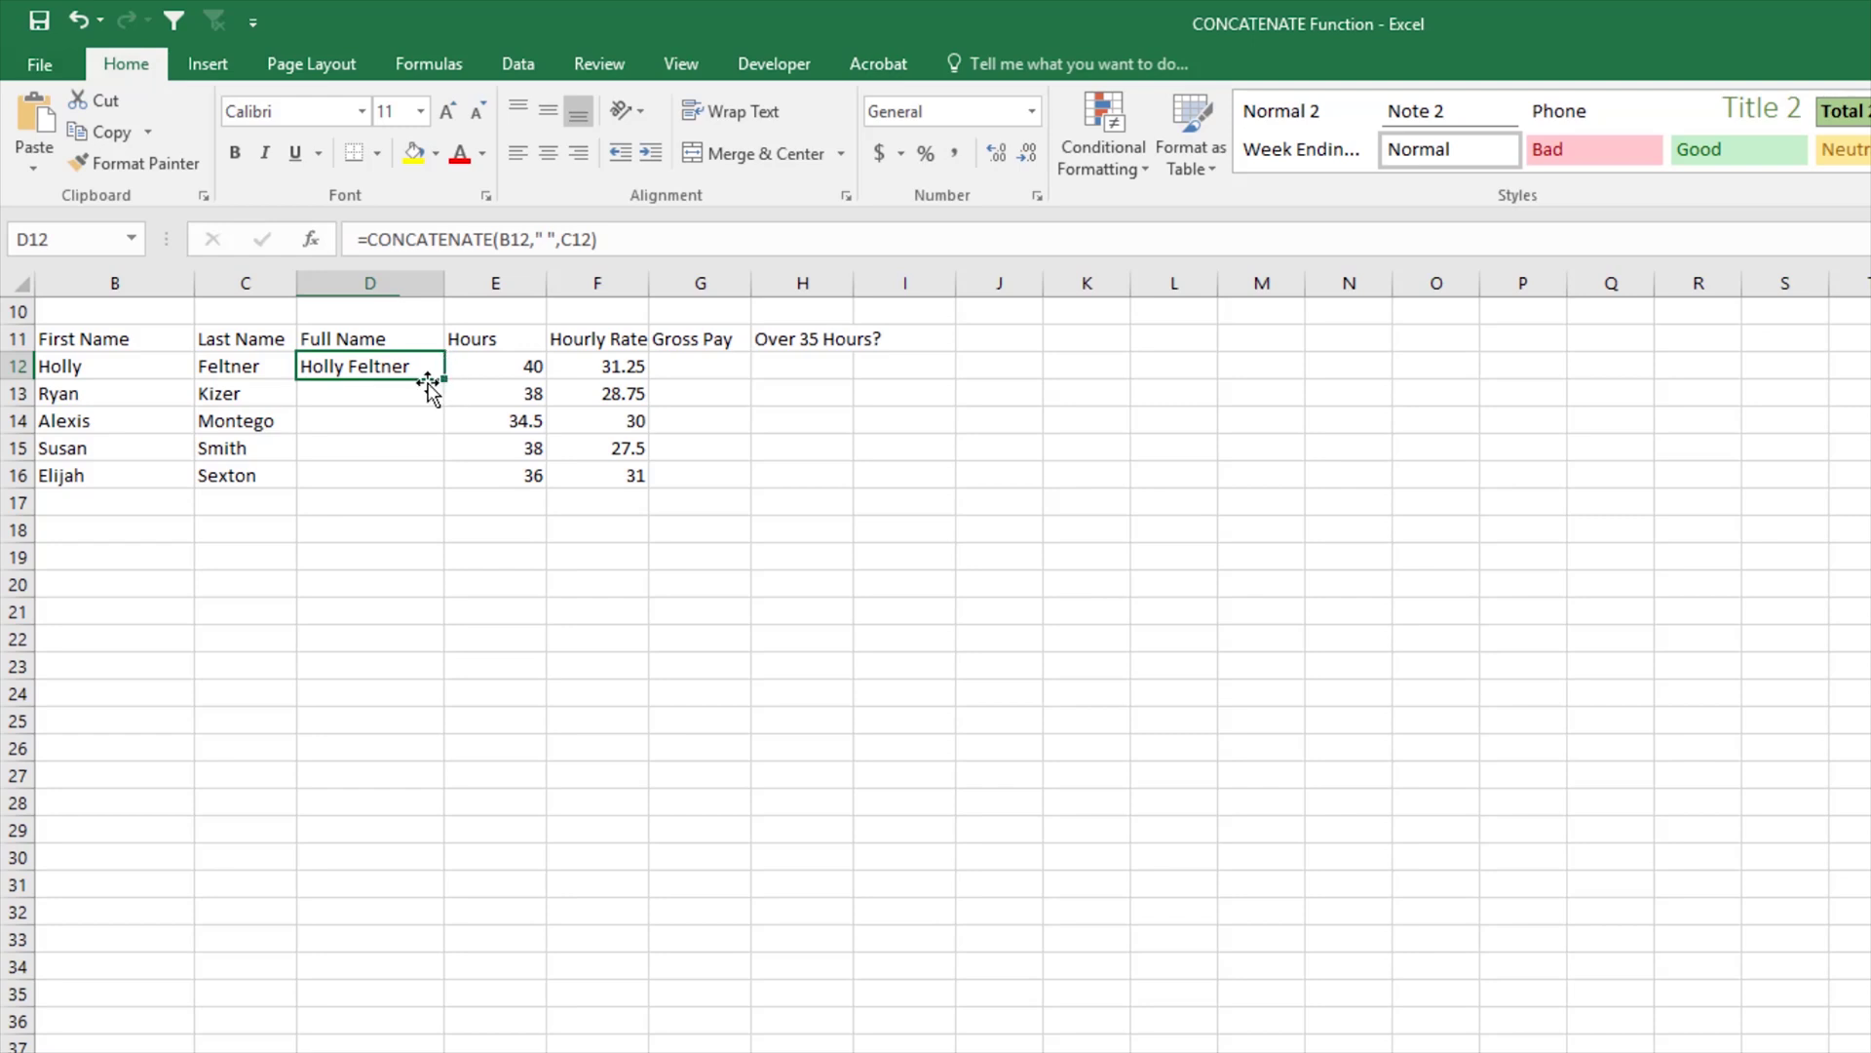
pyautogui.click(311, 239)
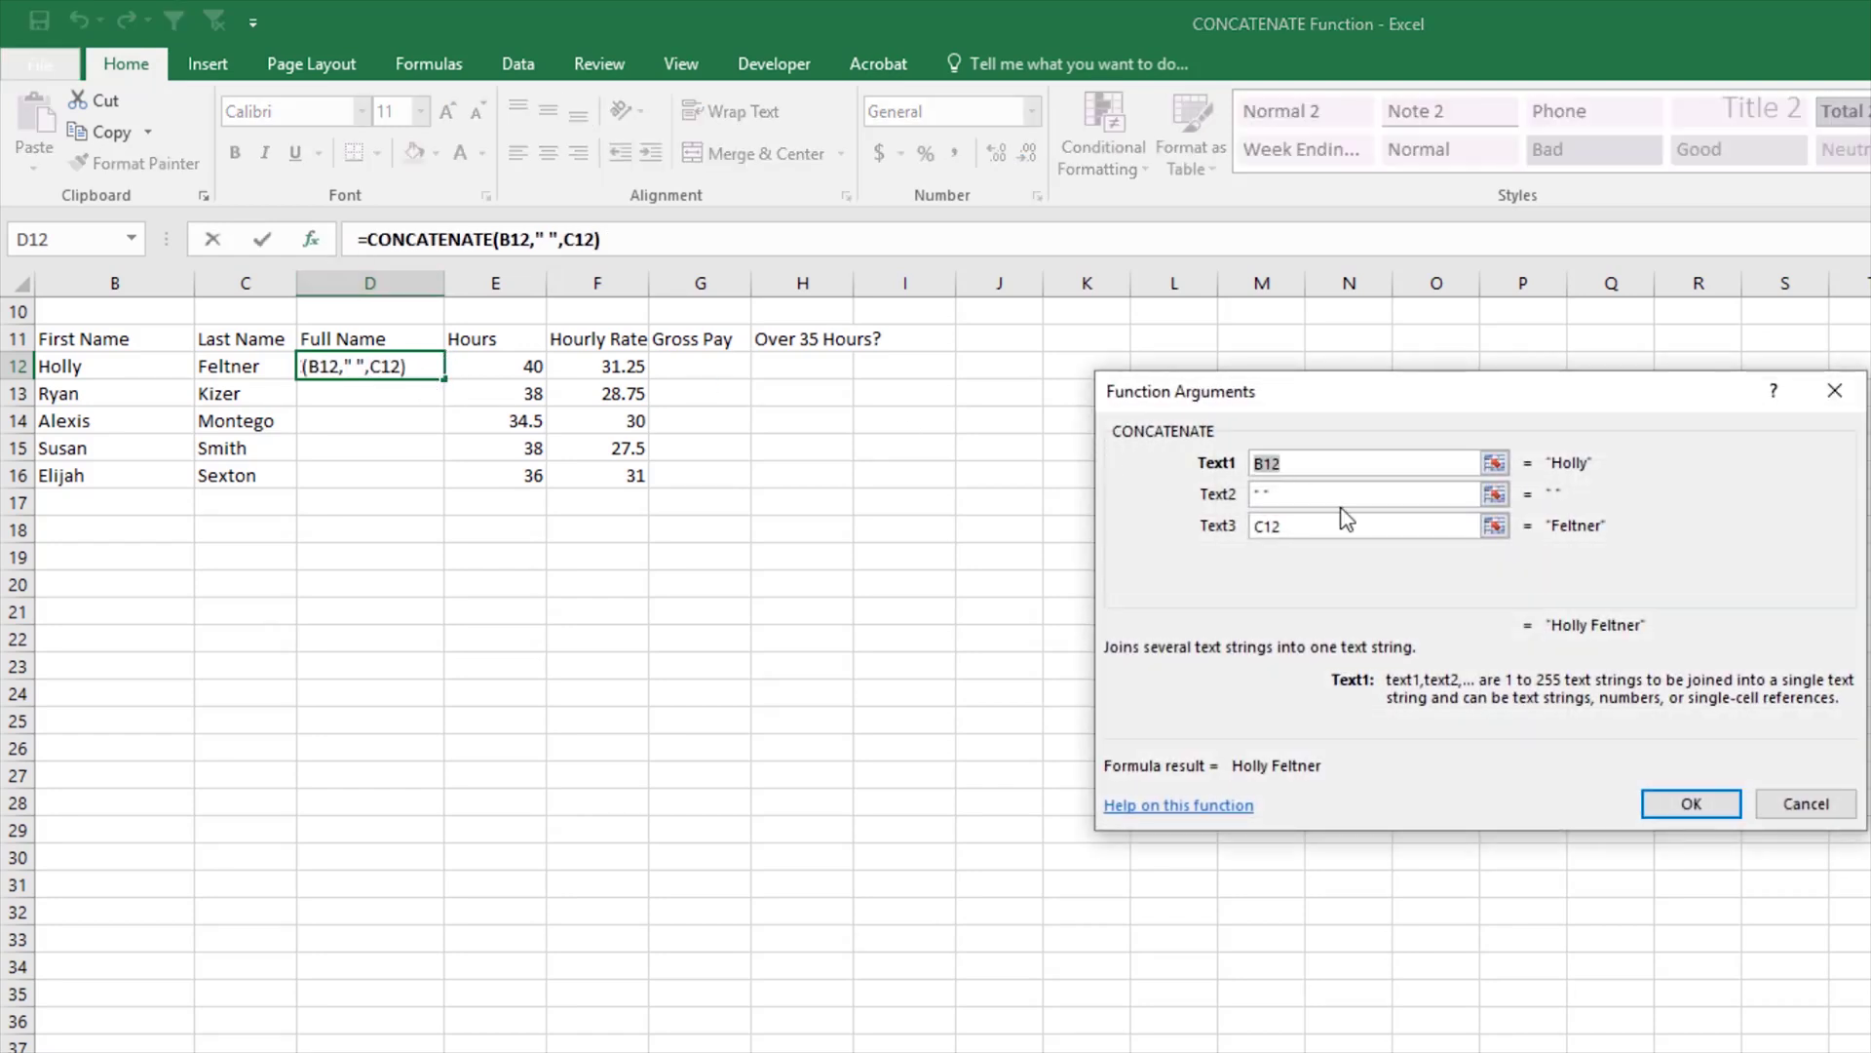
pyautogui.press('Tab')
pyautogui.press('BackSpace')
pyautogui.write('-')
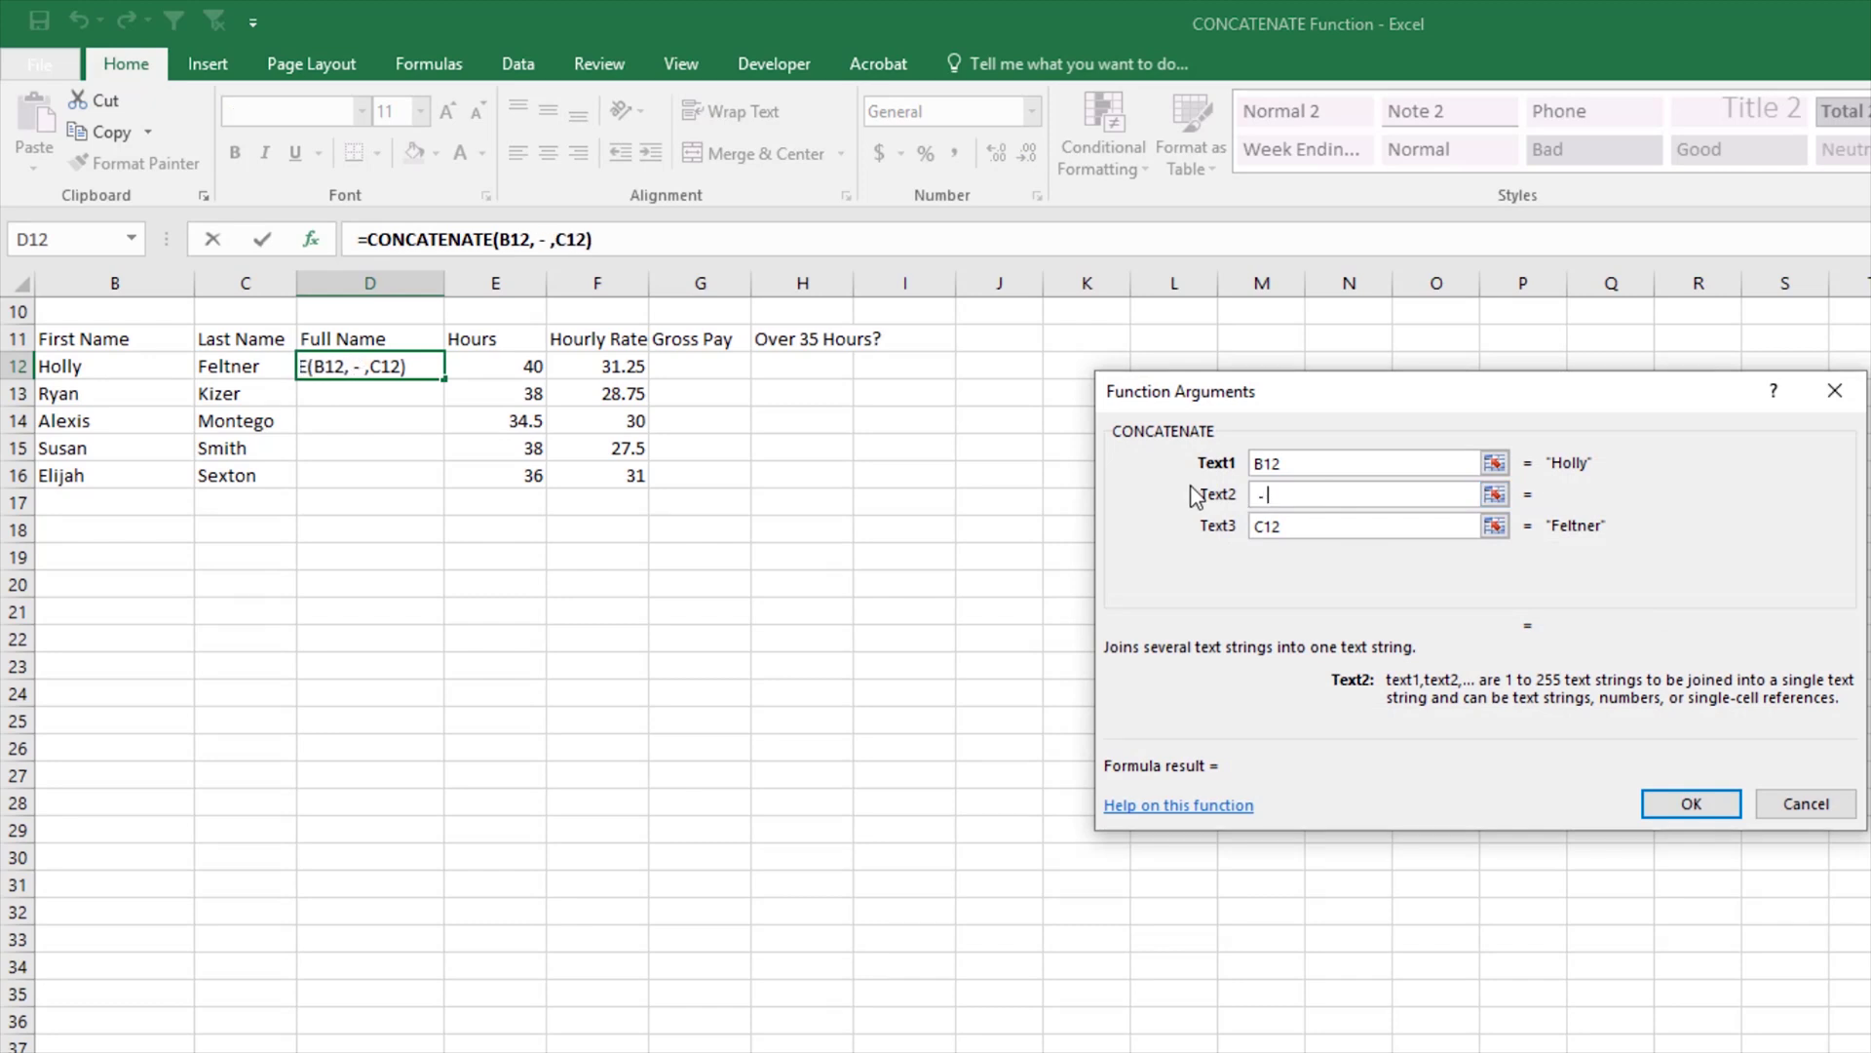
pyautogui.click(1687, 801)
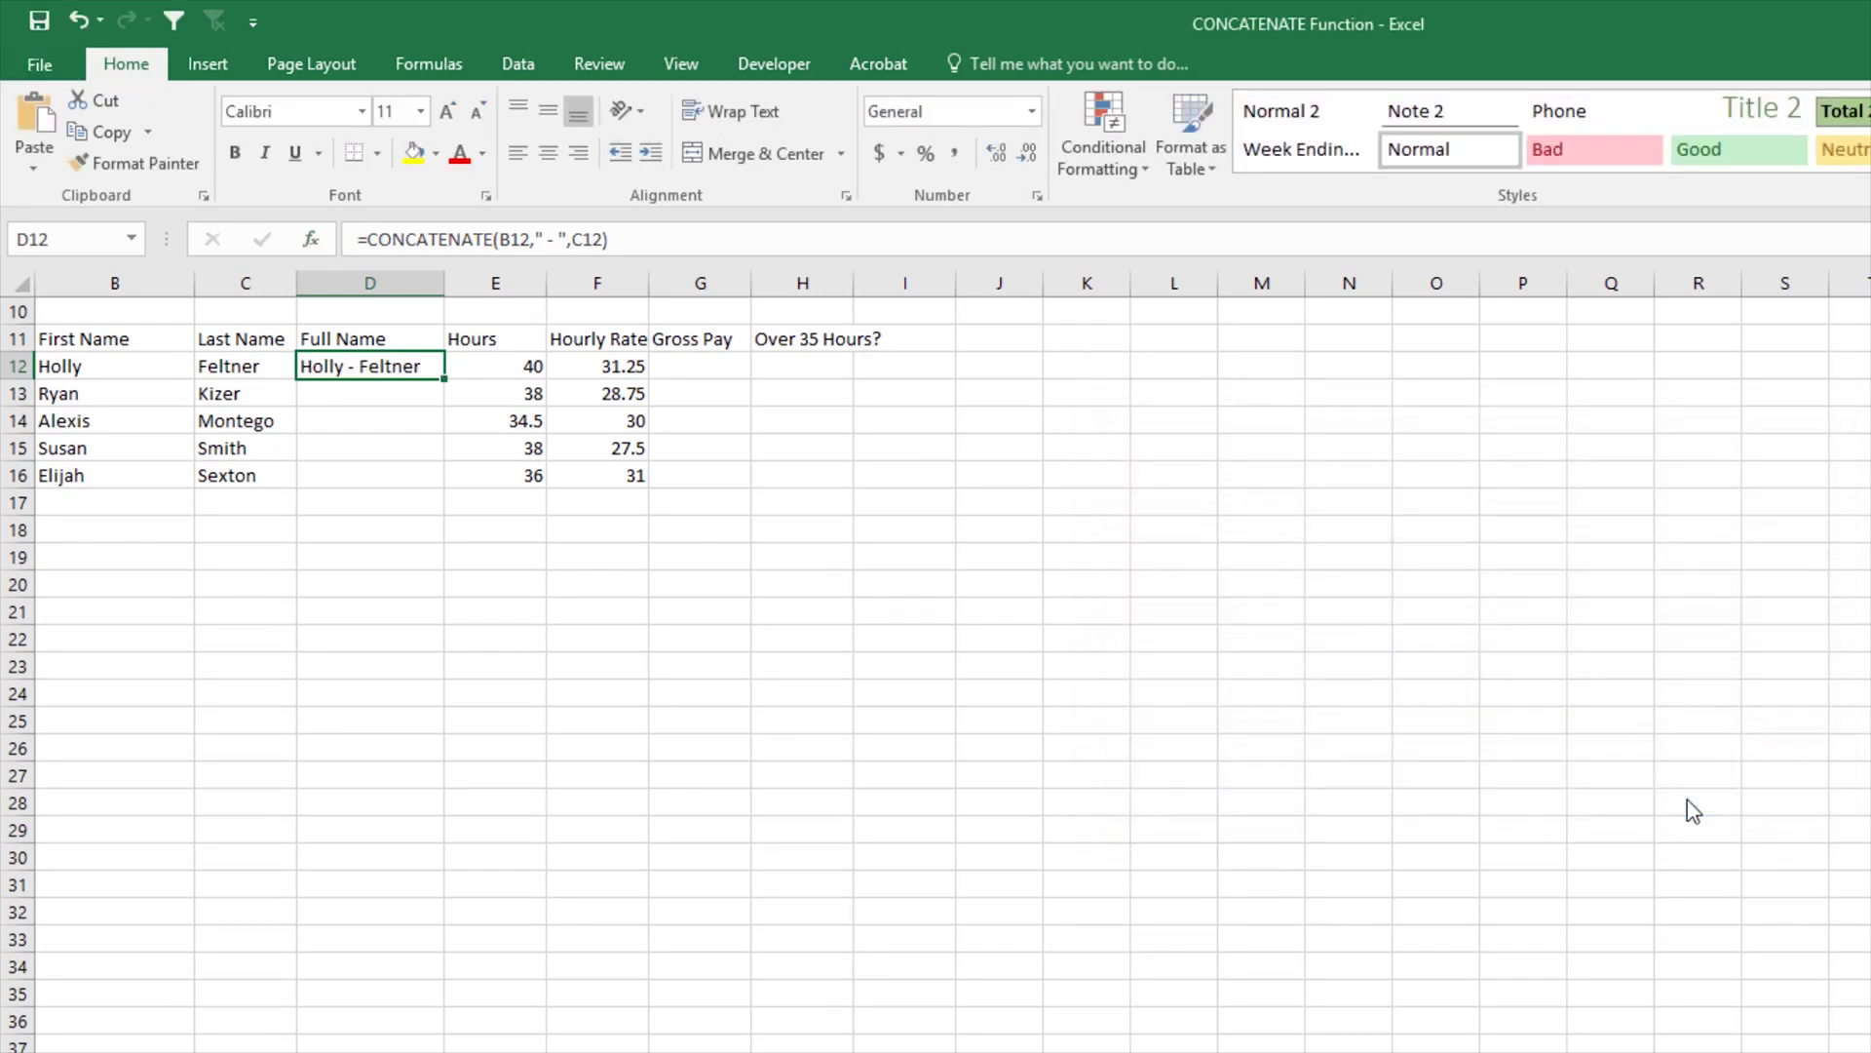
pyautogui.moveTo(443, 378); pyautogui.dragTo(444, 487)
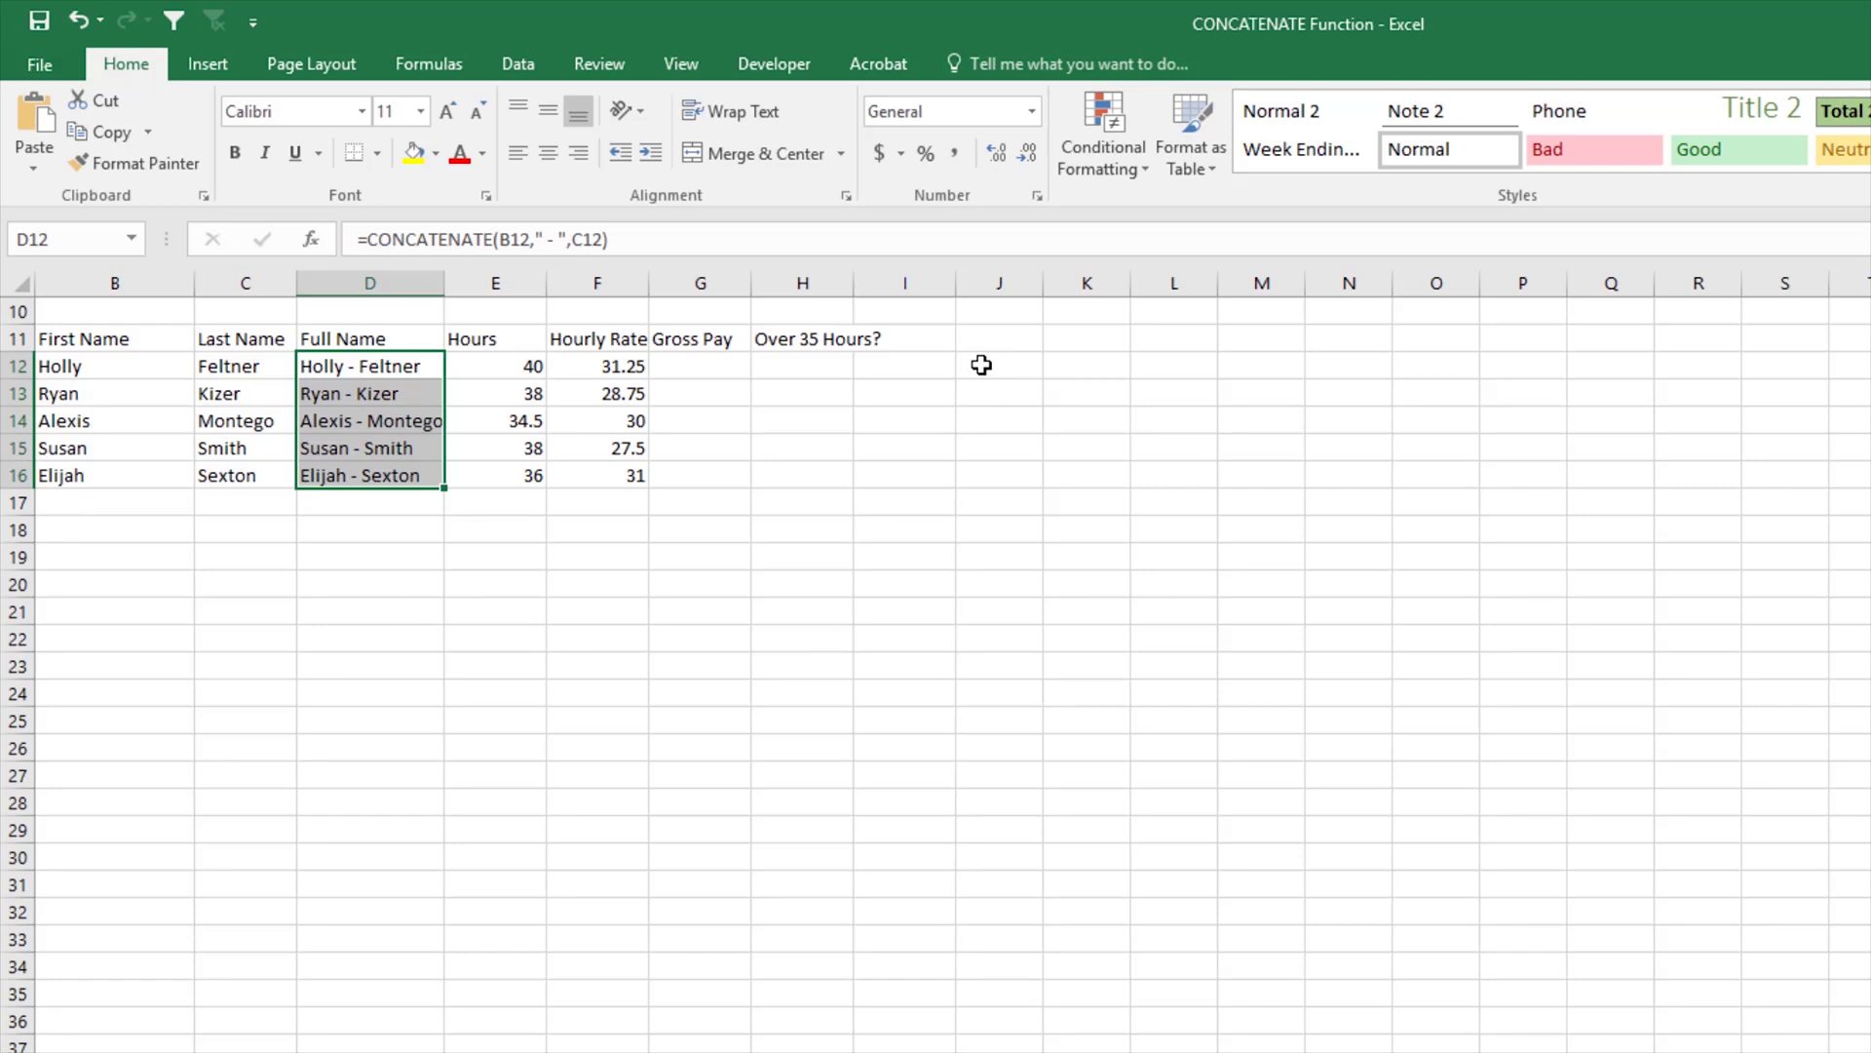
# Step: Start a CONCATENATE formula in I12 with first name B12 as Text1
pyautogui.click(926, 365)
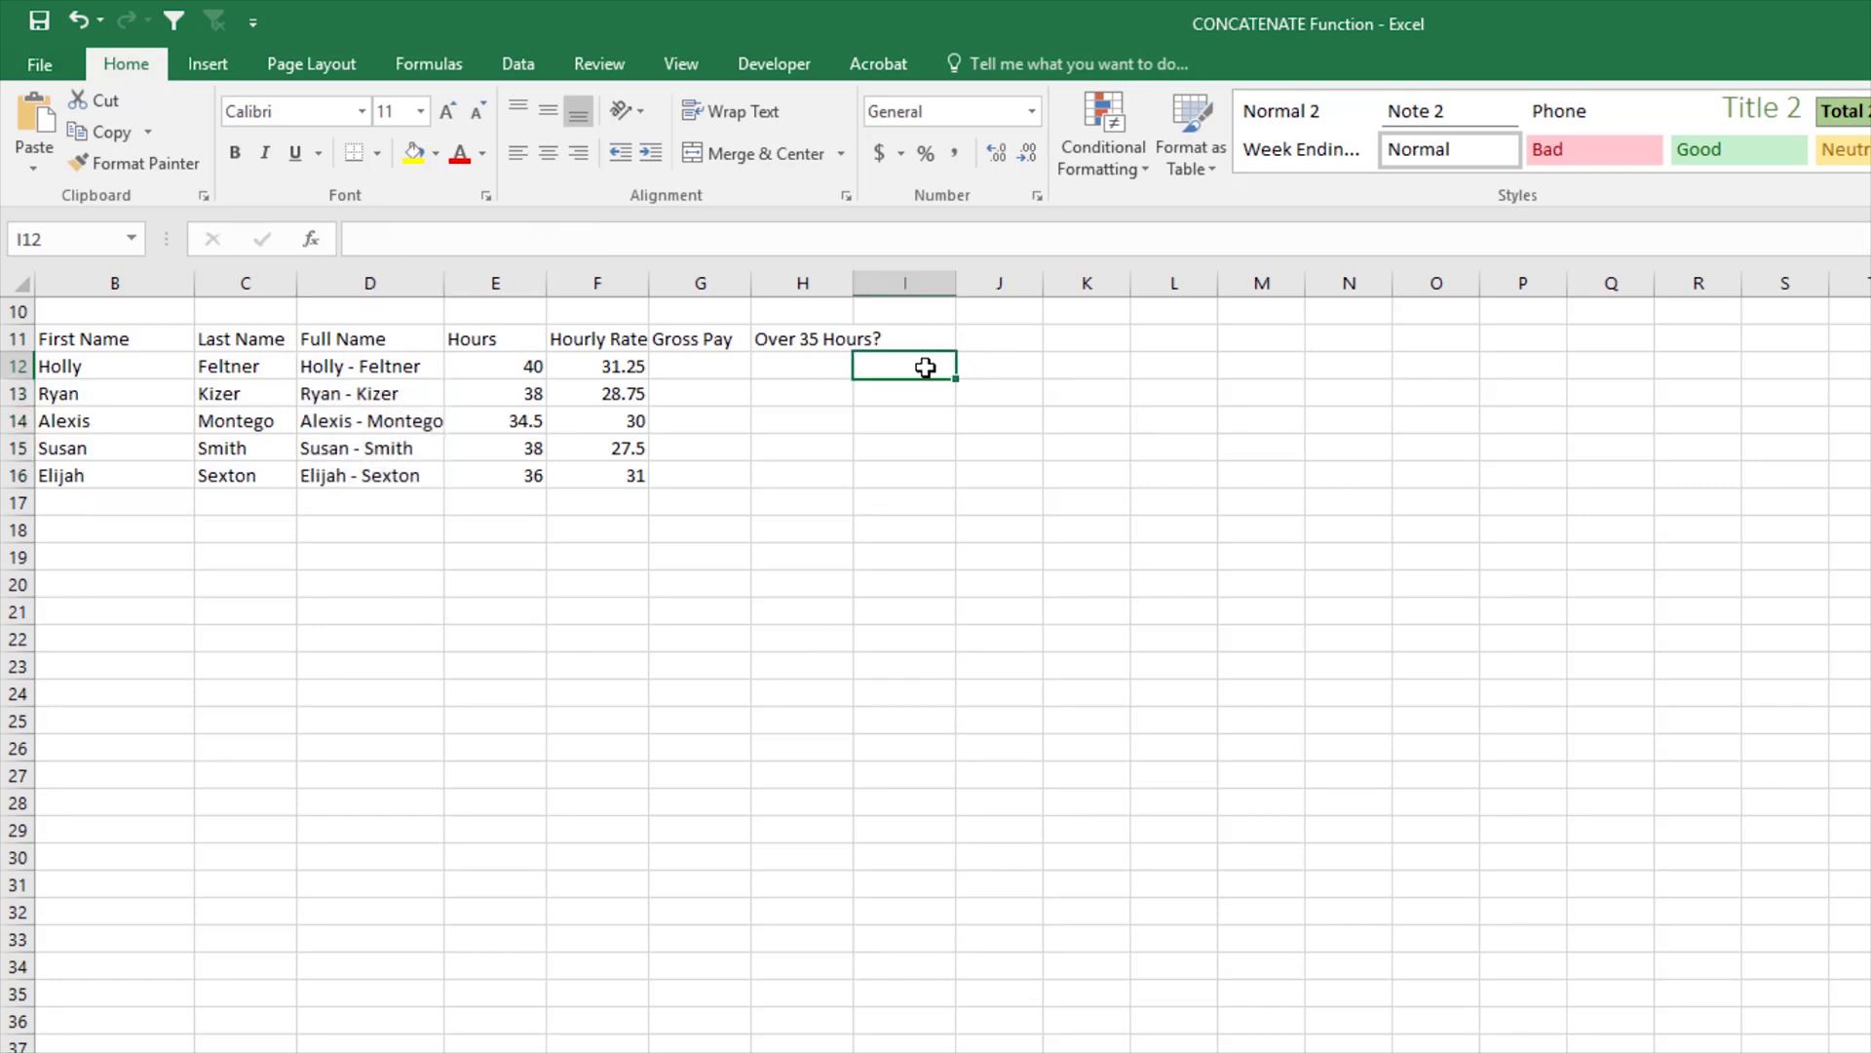
pyautogui.click(311, 239)
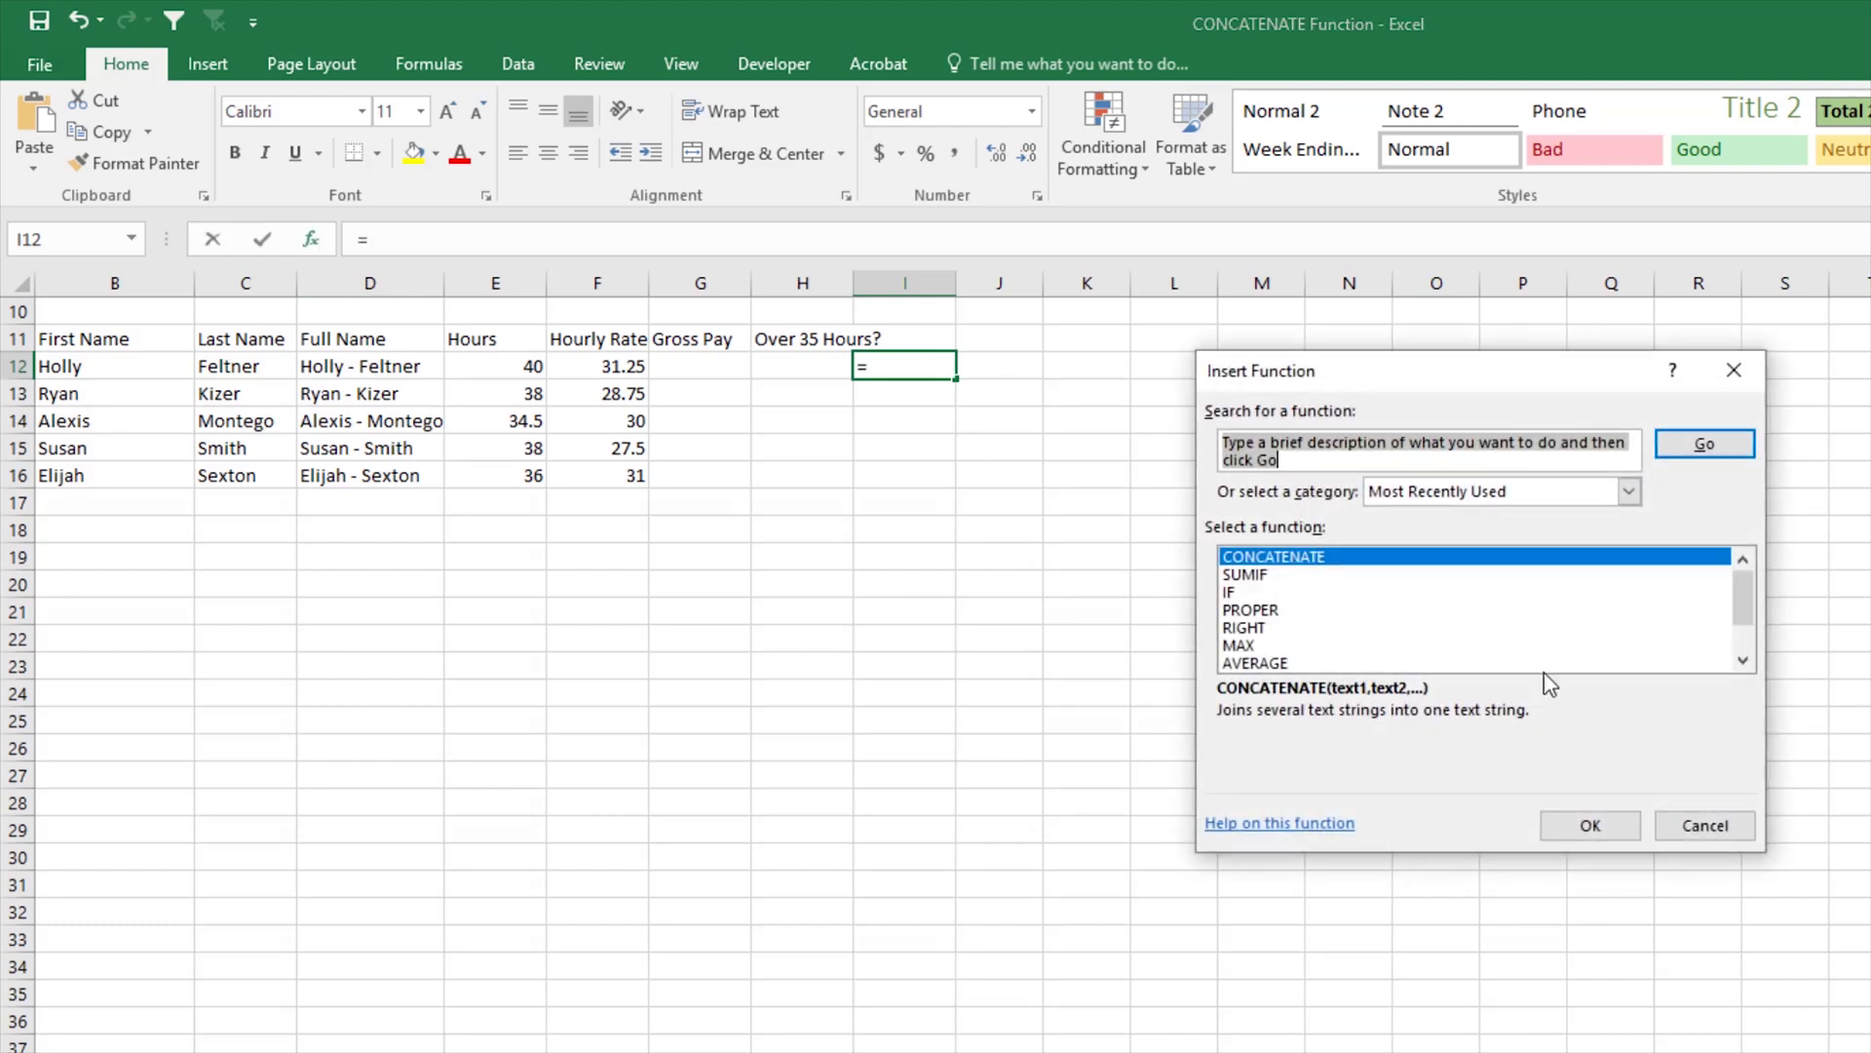
pyautogui.click(1591, 825)
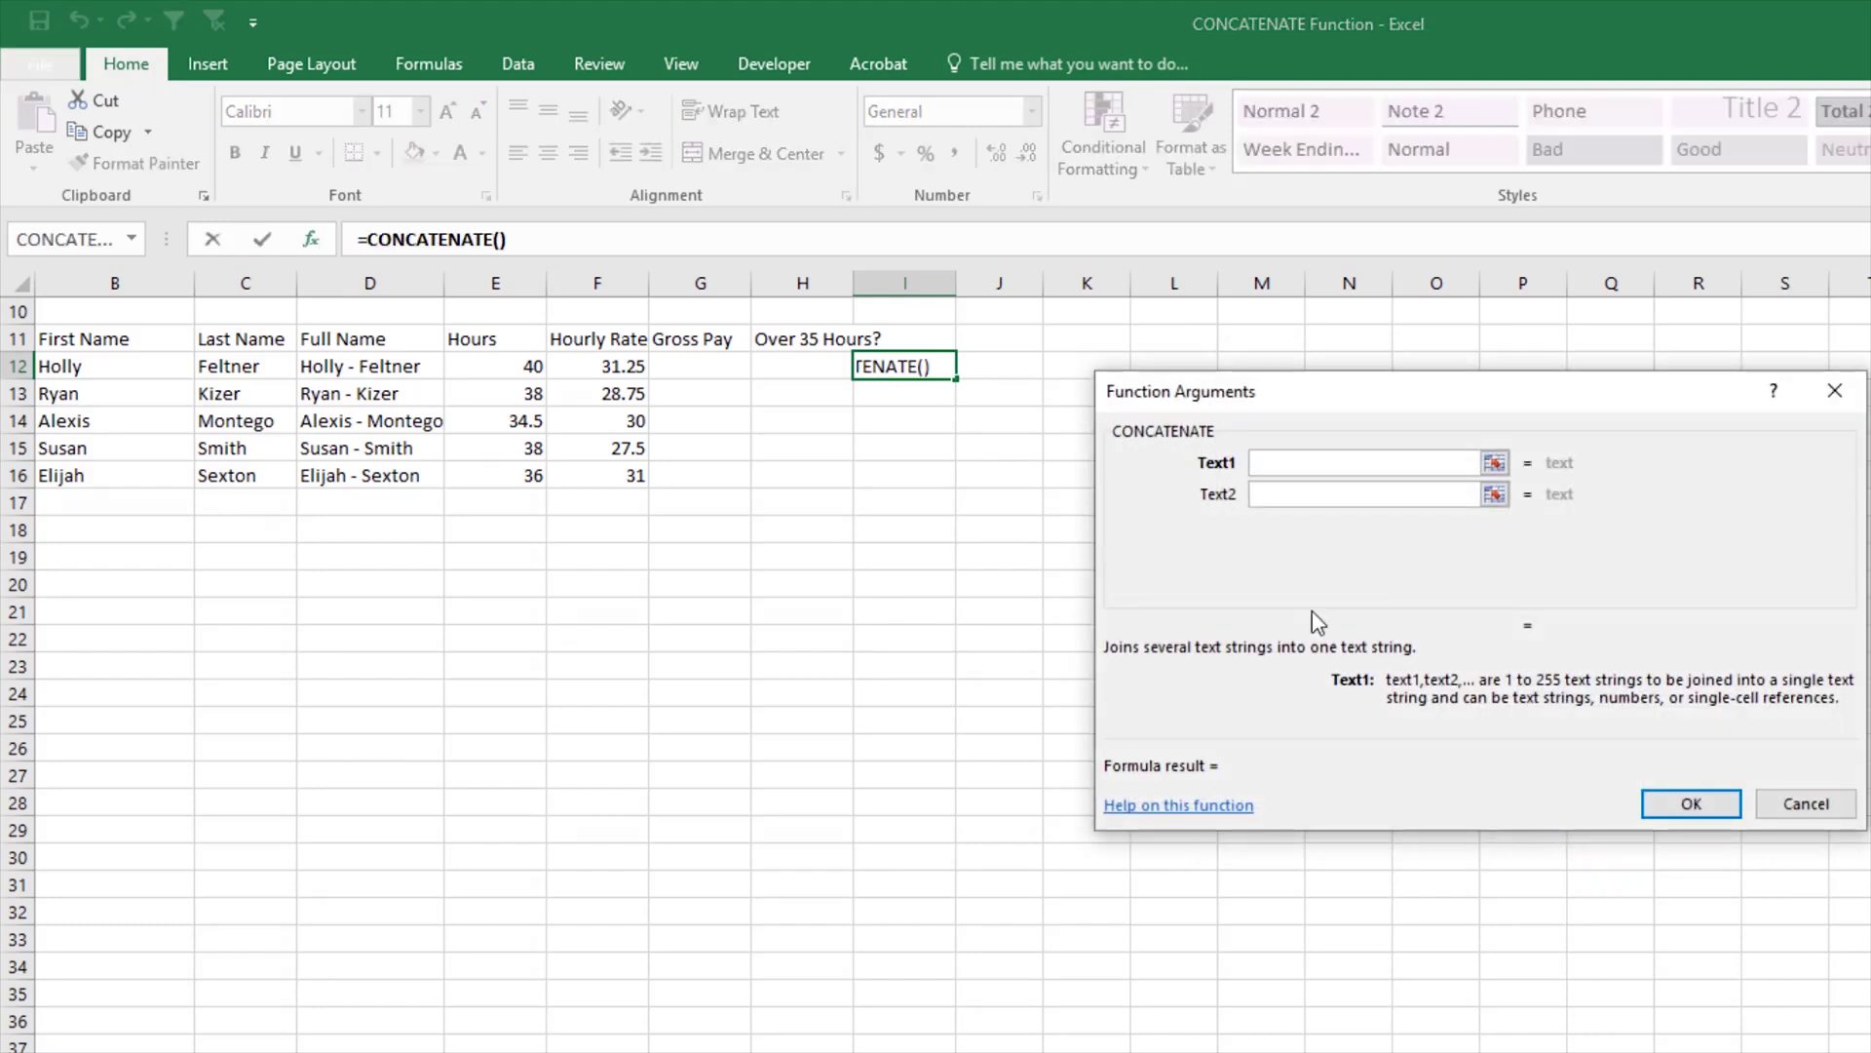
pyautogui.click(85, 374)
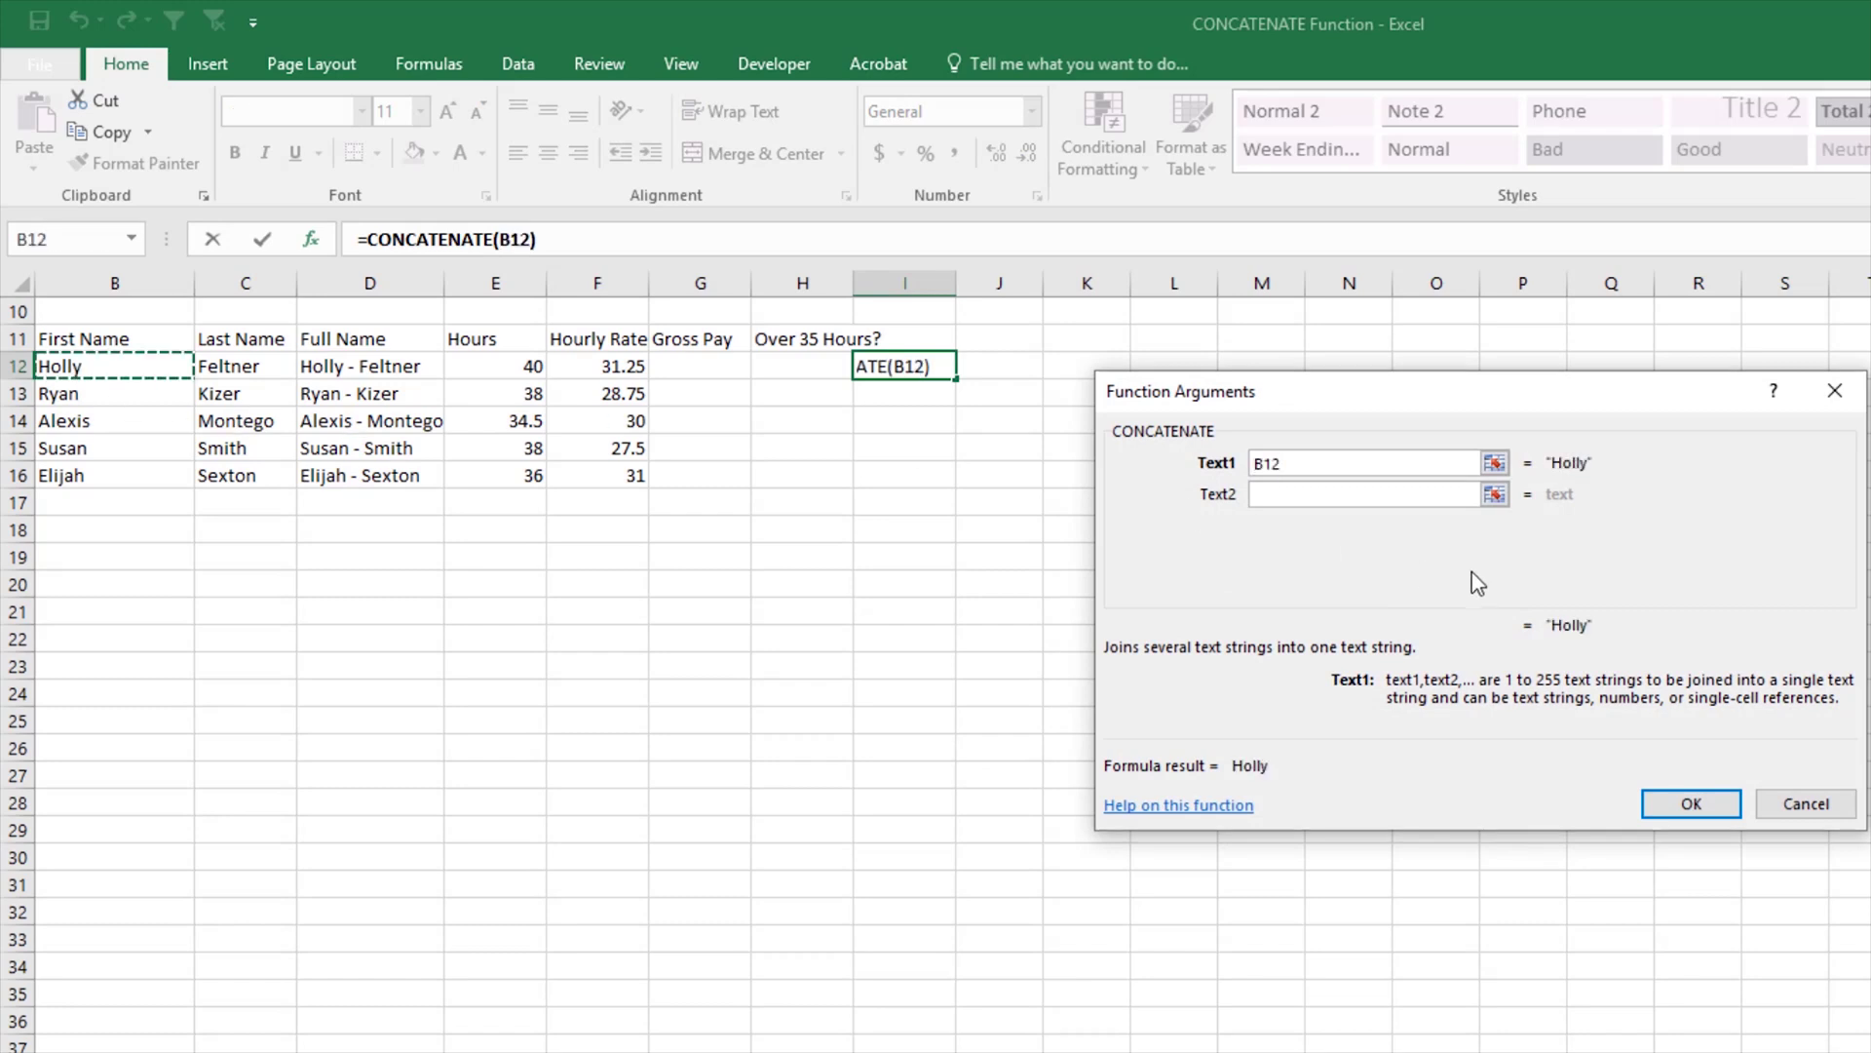
# Step: Add ' worked ', E12 and ' hours this week.' as the remaining arguments and confirm
pyautogui.press('Tab')
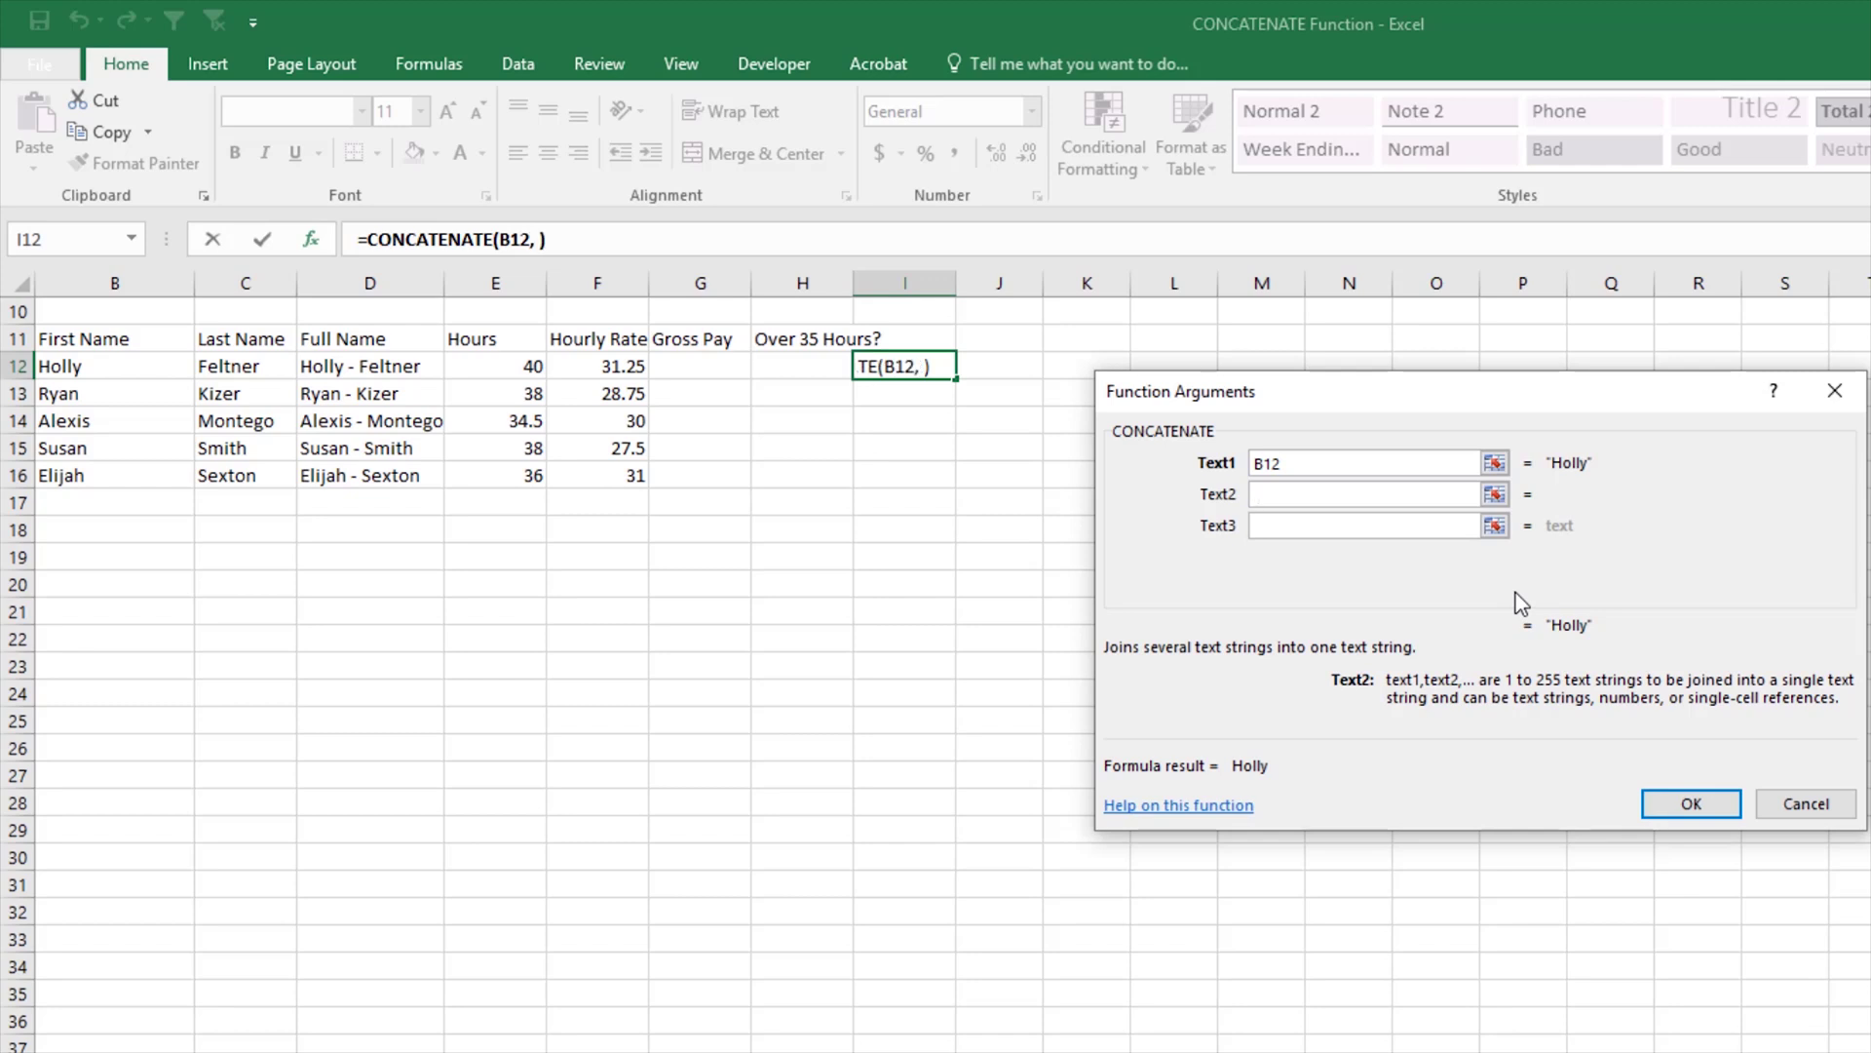
pyautogui.write('worked')
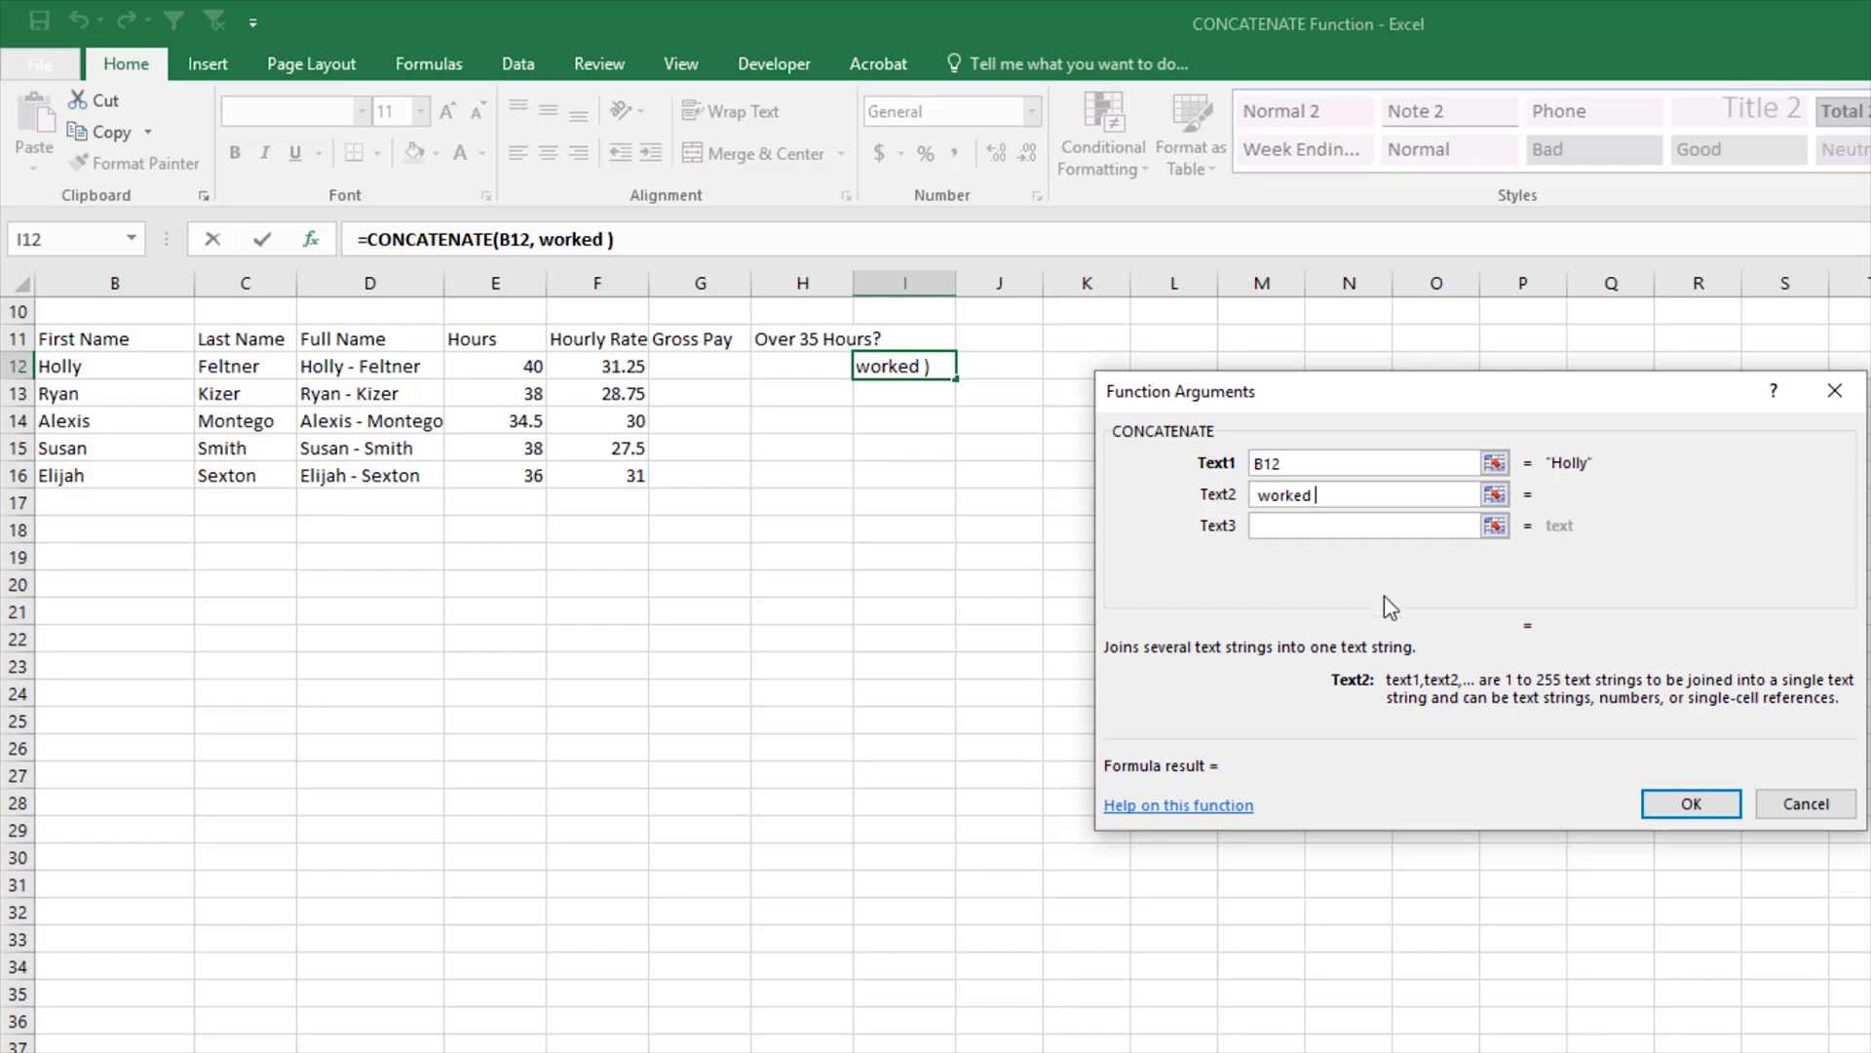
pyautogui.press('Tab')
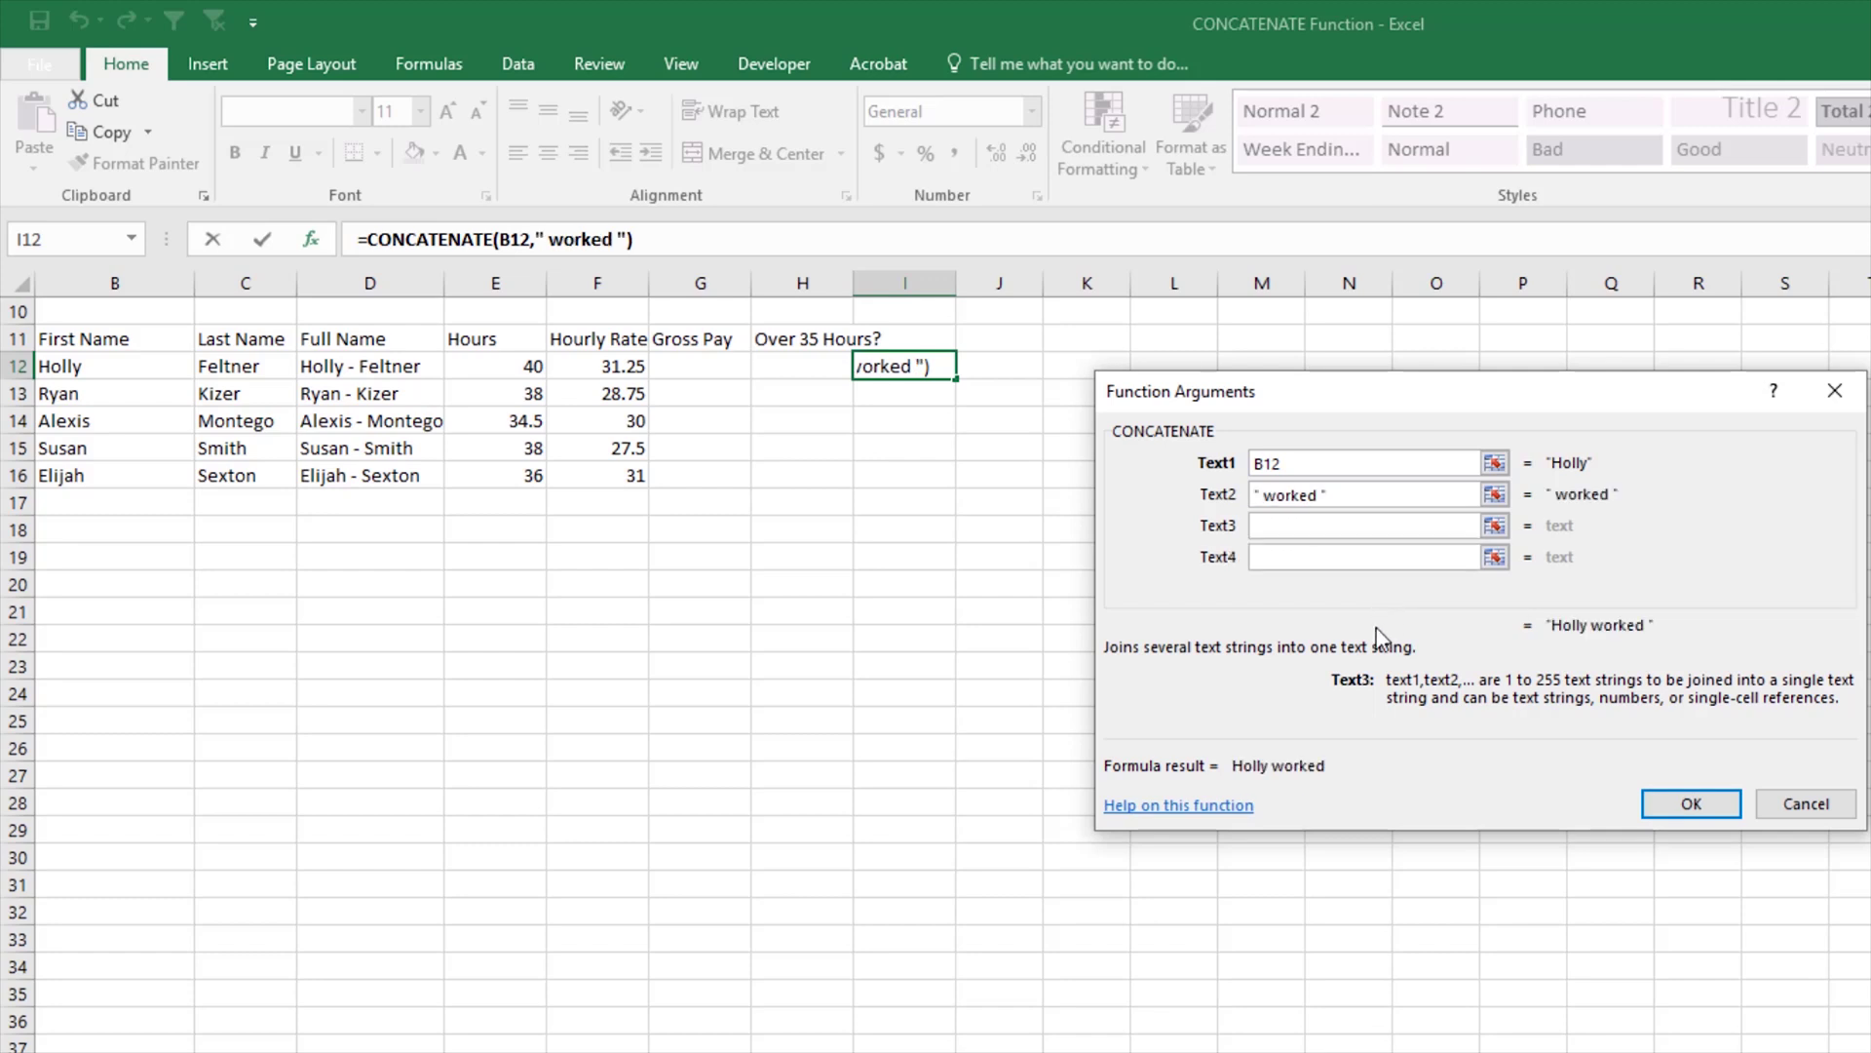
pyautogui.click(518, 370)
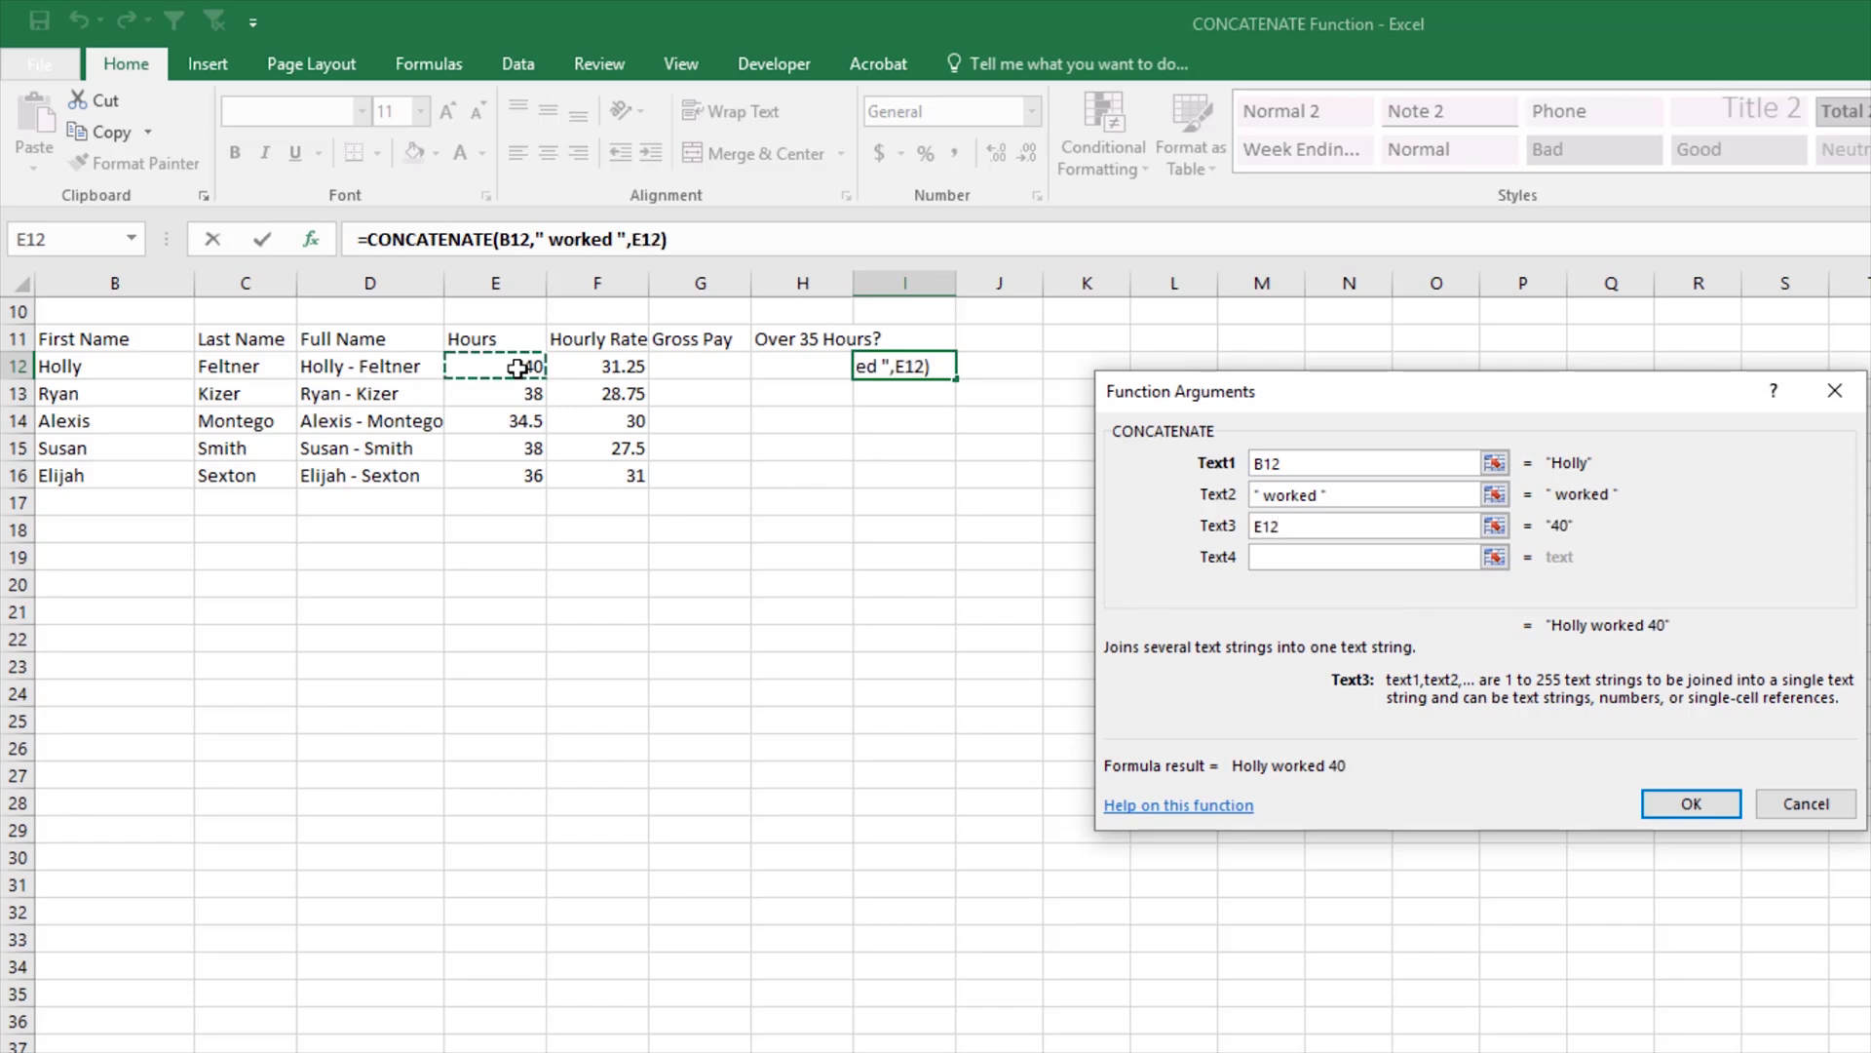
pyautogui.press('Tab')
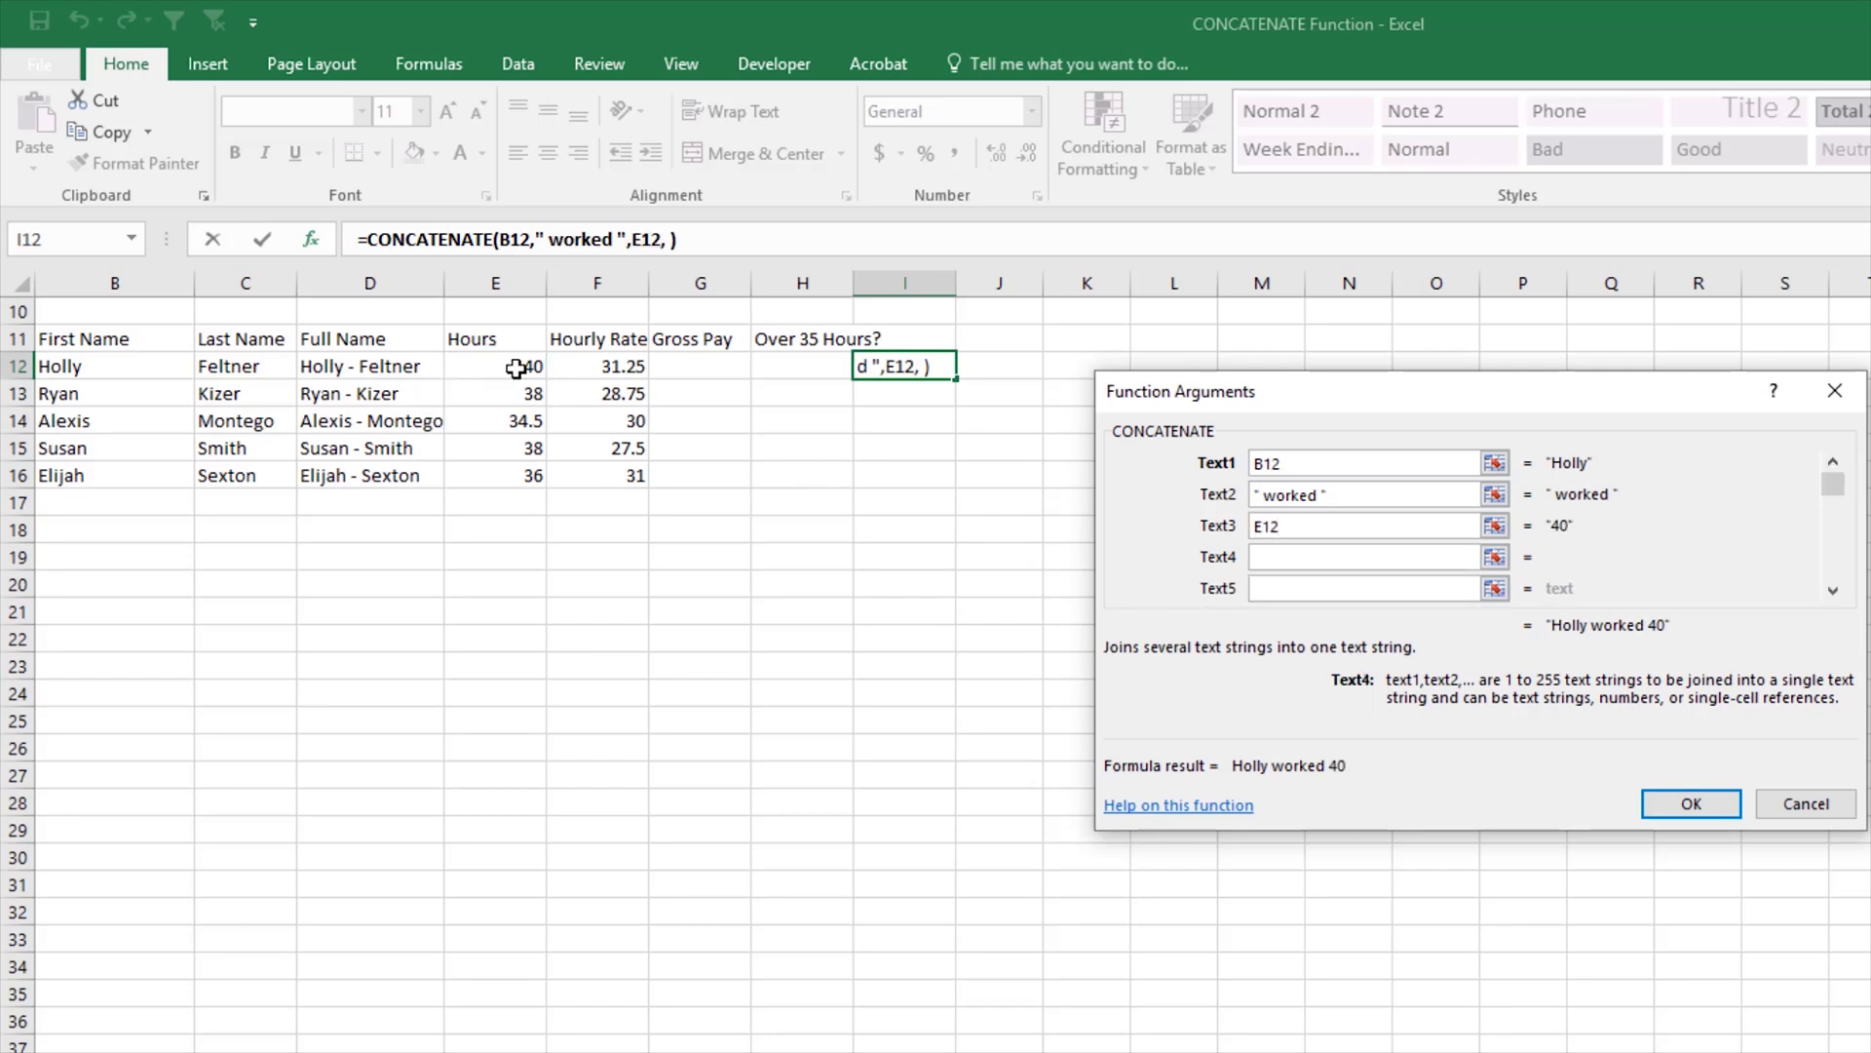
pyautogui.write('hours this wee')
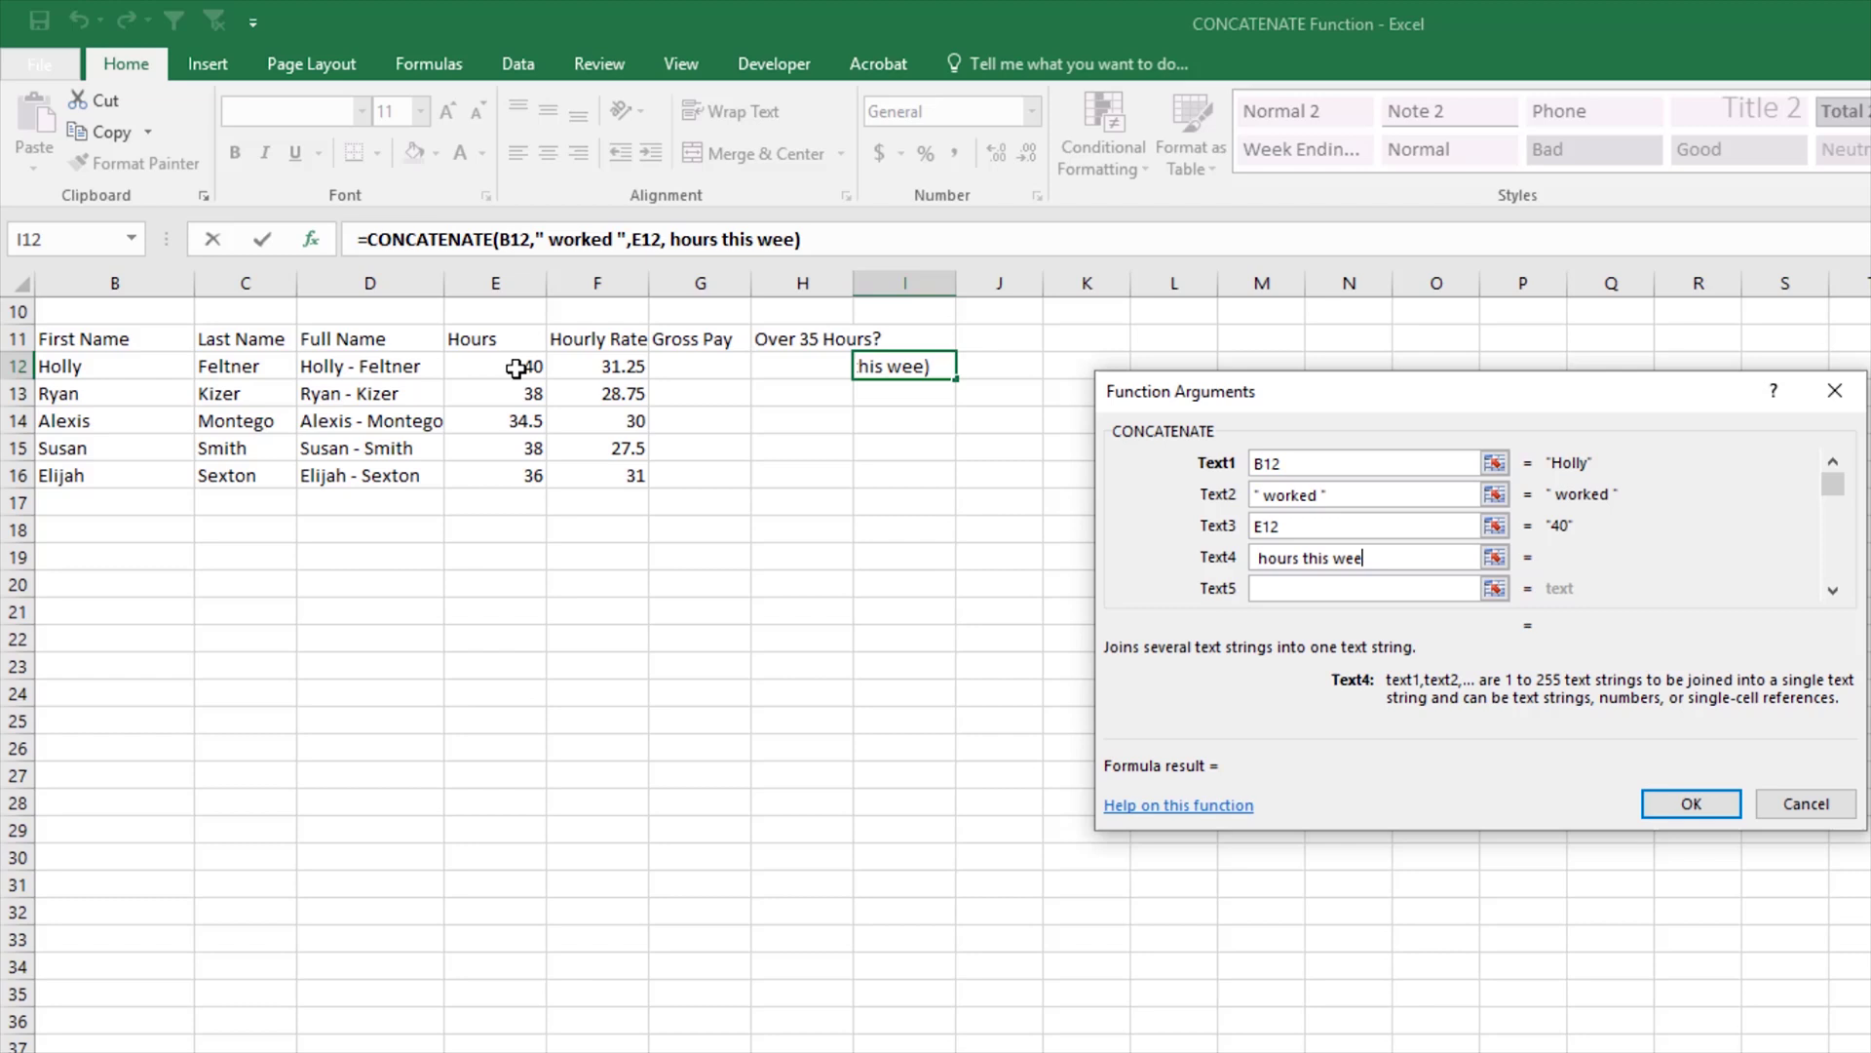
pyautogui.write('k.')
pyautogui.press('Tab')
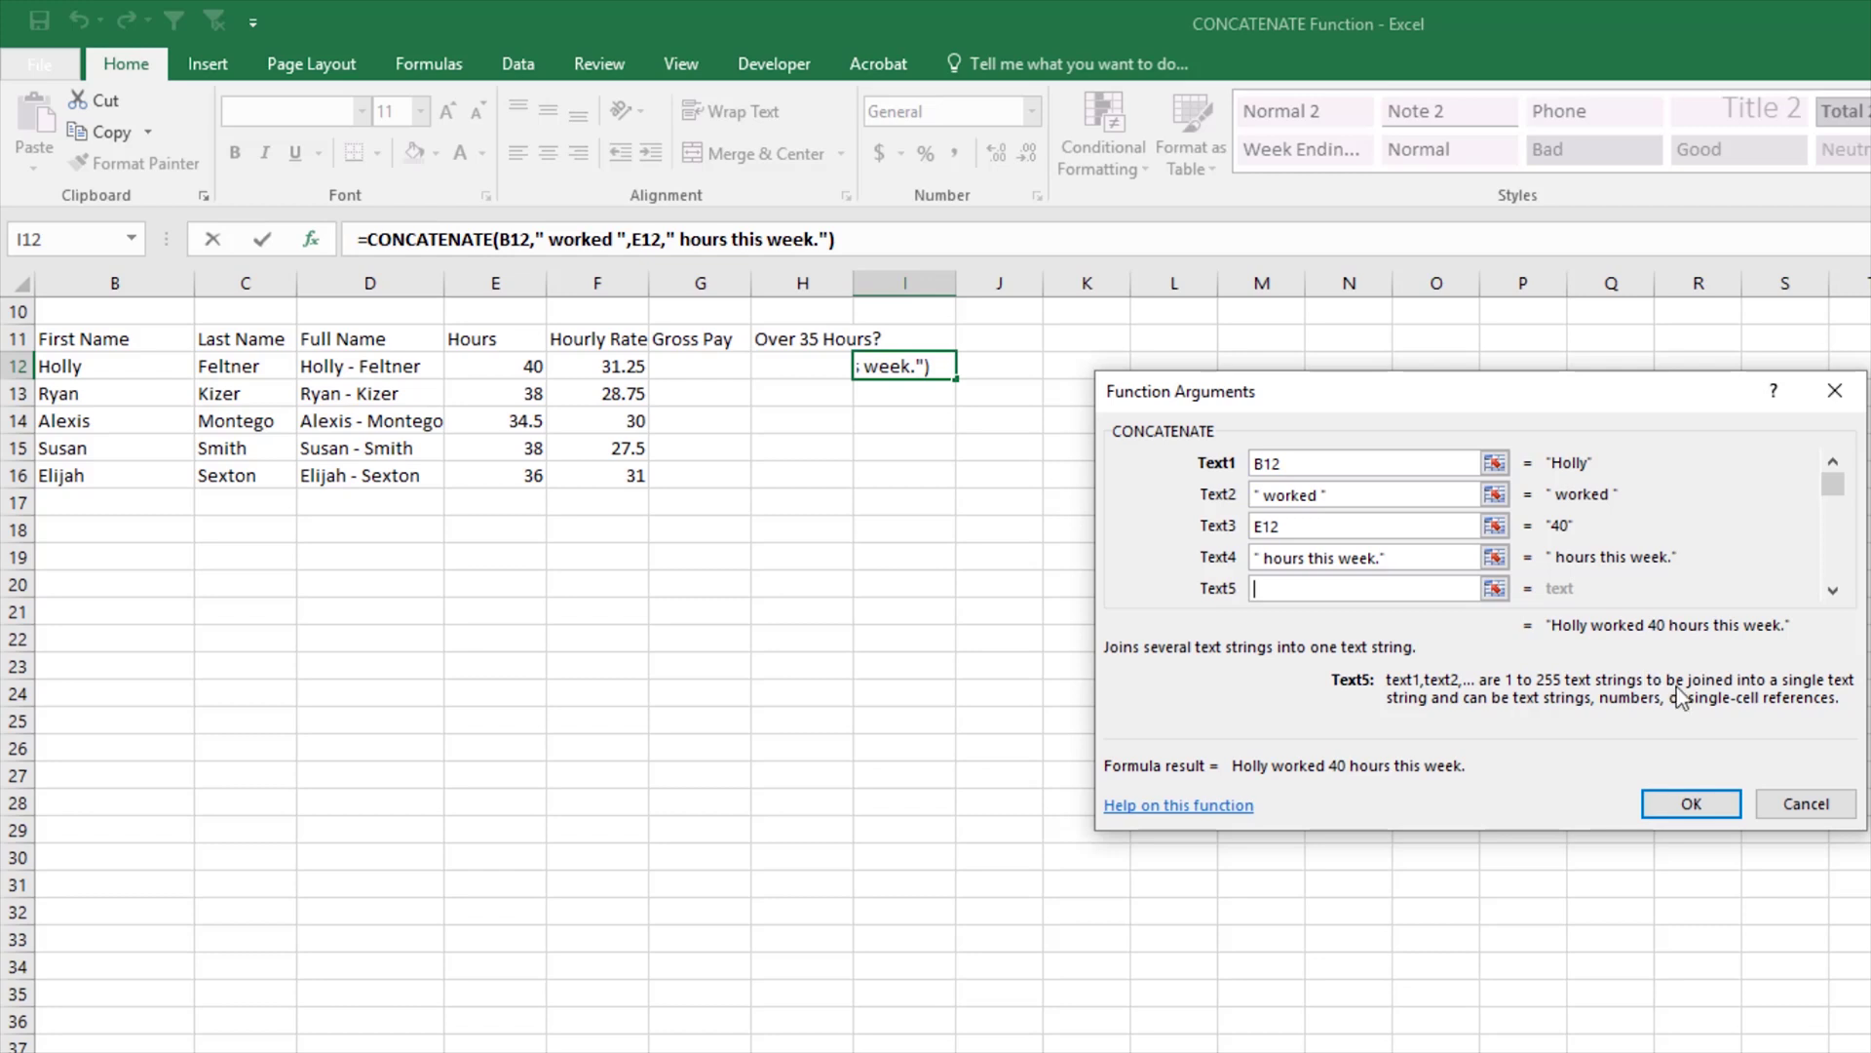
pyautogui.click(1694, 804)
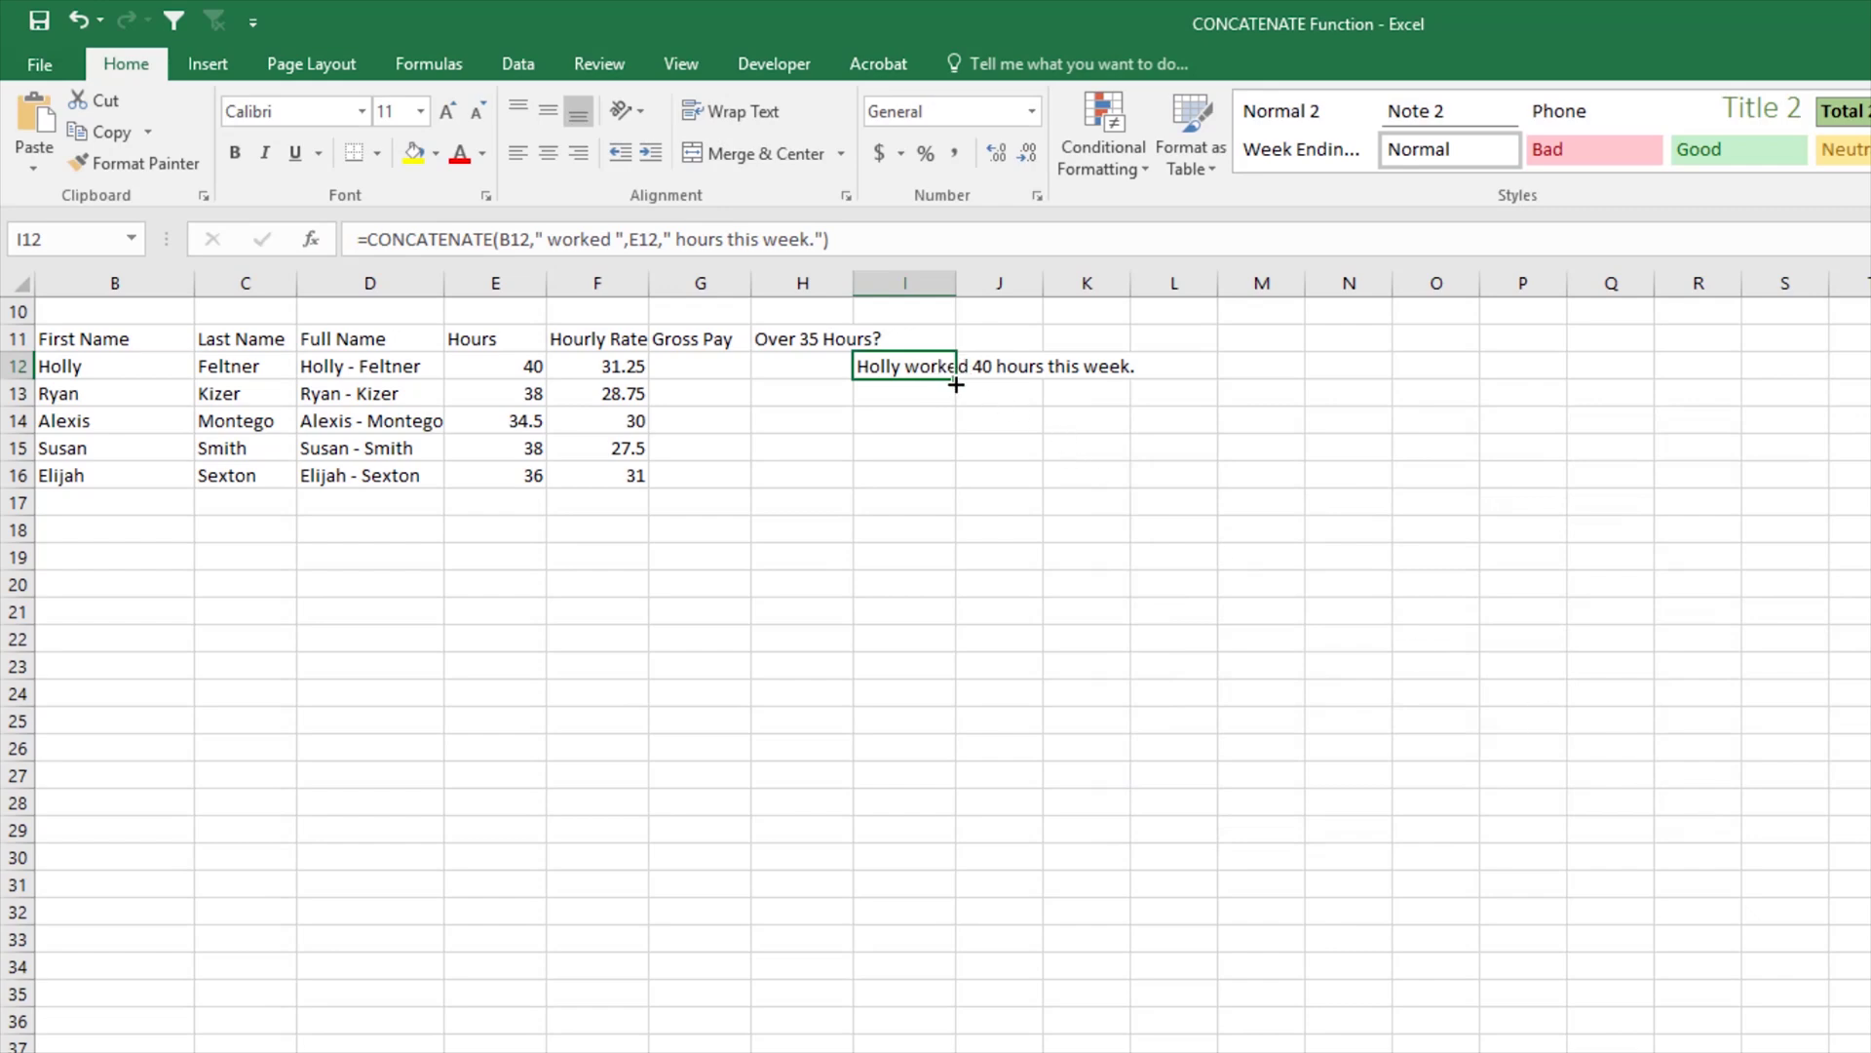
# Step: Fill I12's sentence formula down through I16 for all five employees
pyautogui.moveTo(955, 384); pyautogui.dragTo(956, 488)
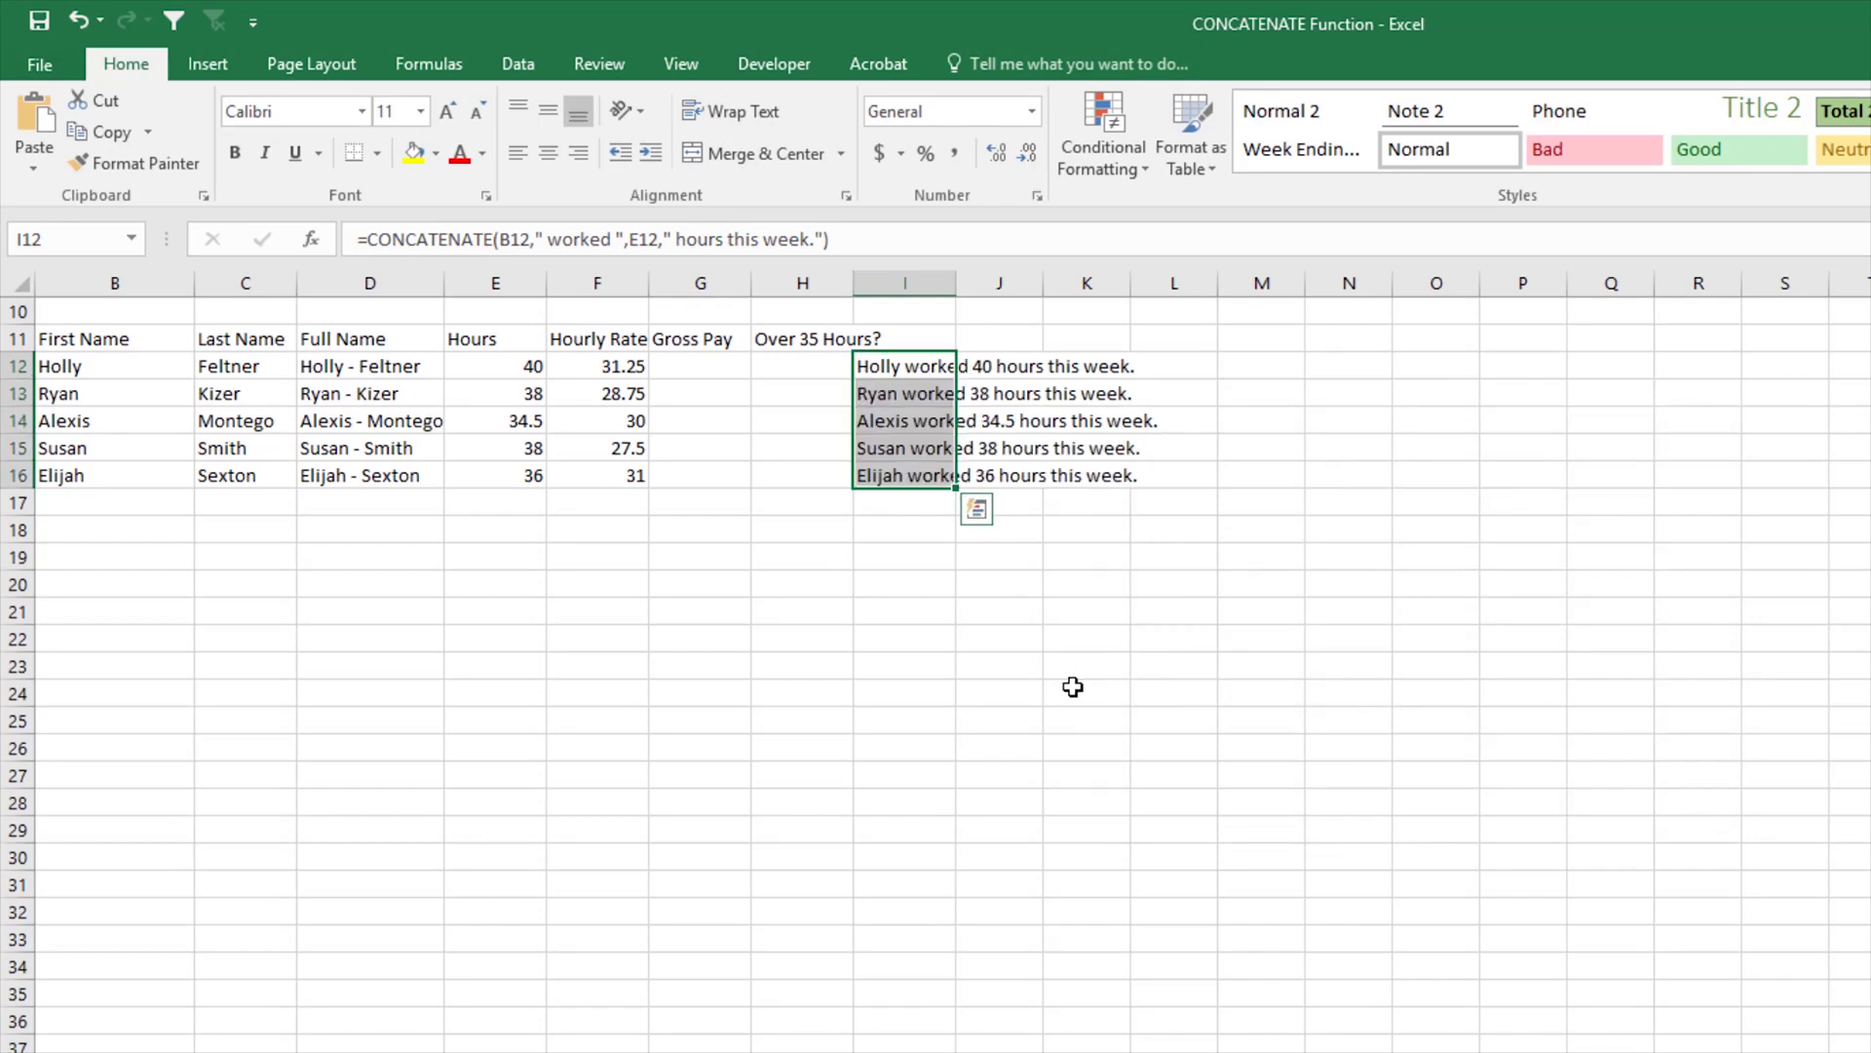